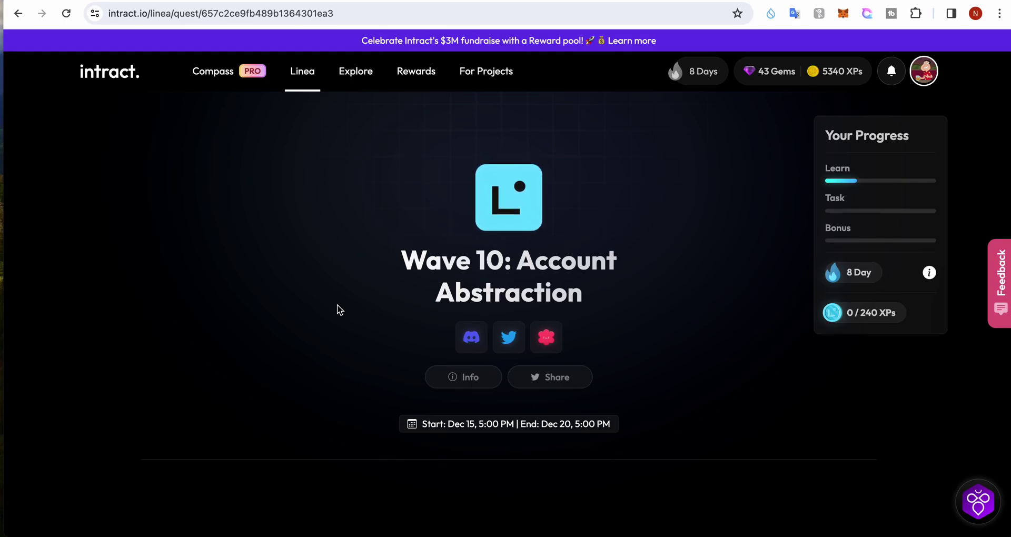
- Load the intract.io home page and go to the Linea campaign page from there
click(305, 71)
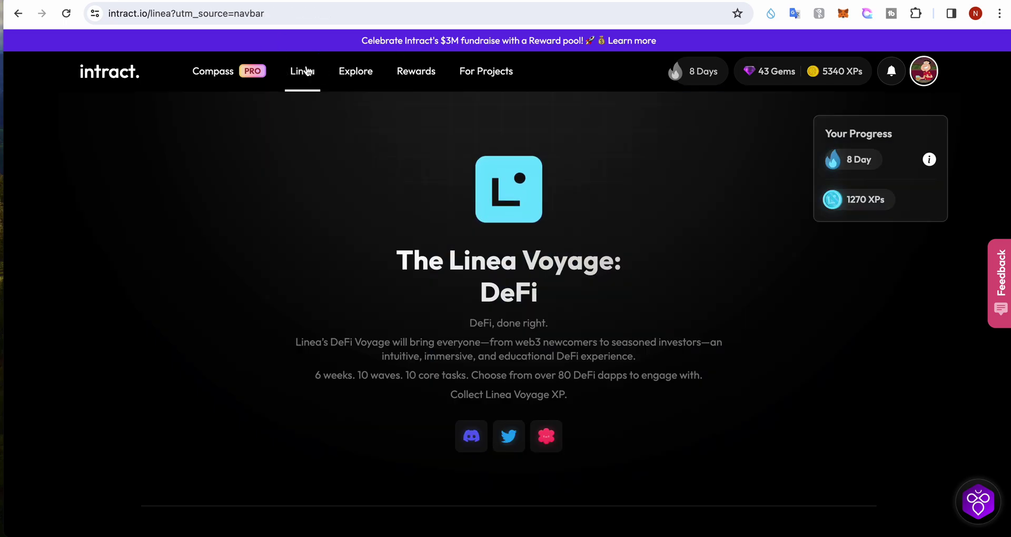
drag(148, 13, 305, 12)
key(BackSpace)
key(Return)
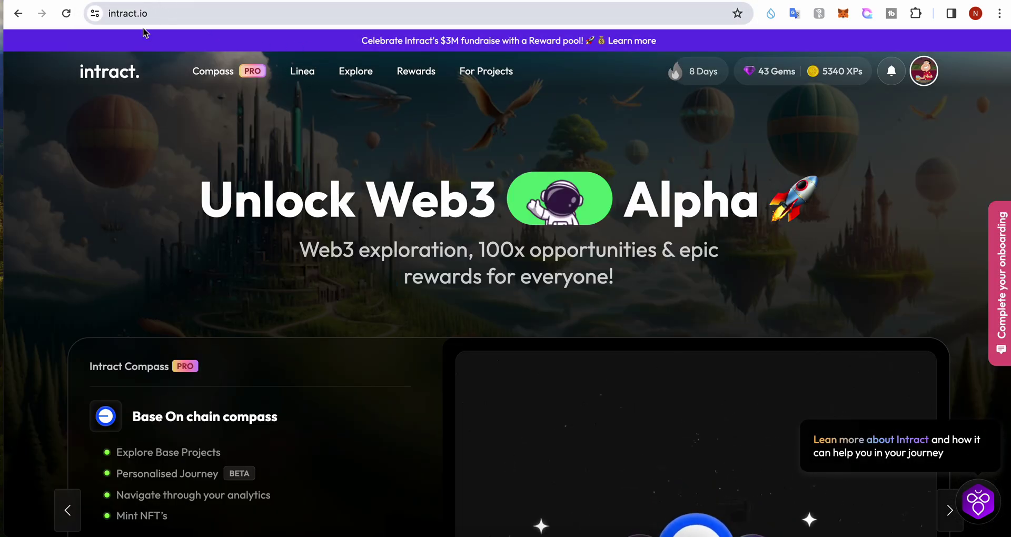
mouse_move(306, 72)
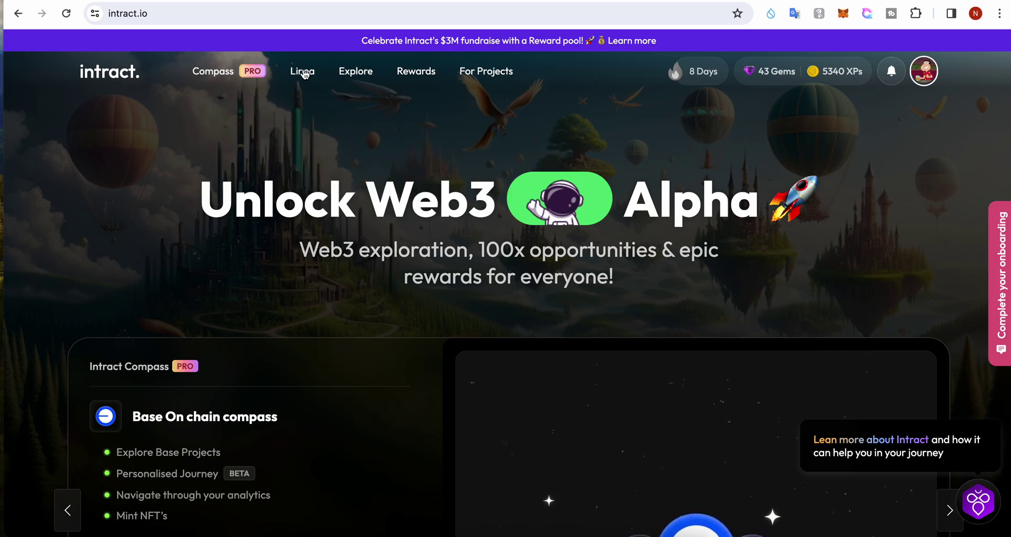
click(302, 72)
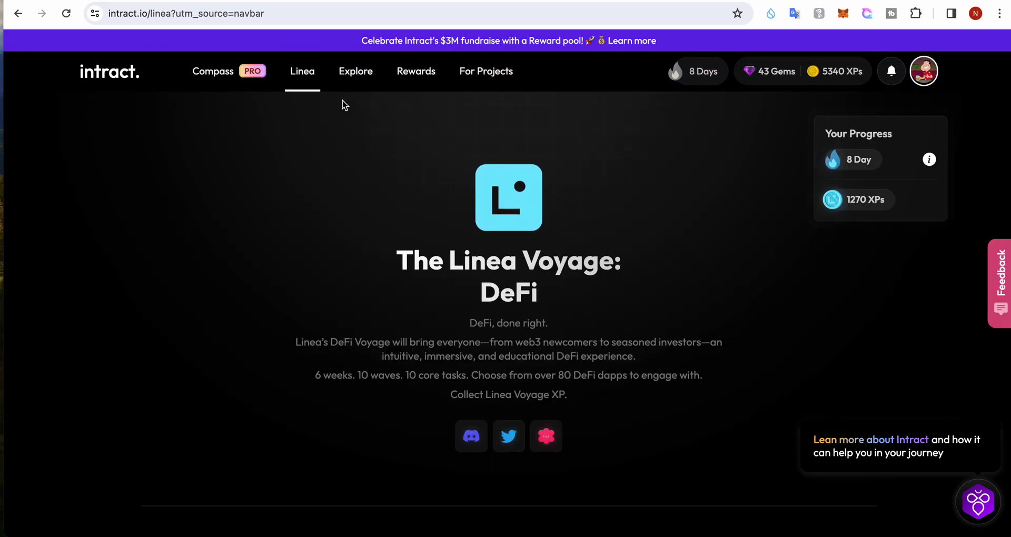
- Look through the available waves and examine the task list of Wave 0: DeFi Voyage Launch
scroll(329, 221, down, 1)
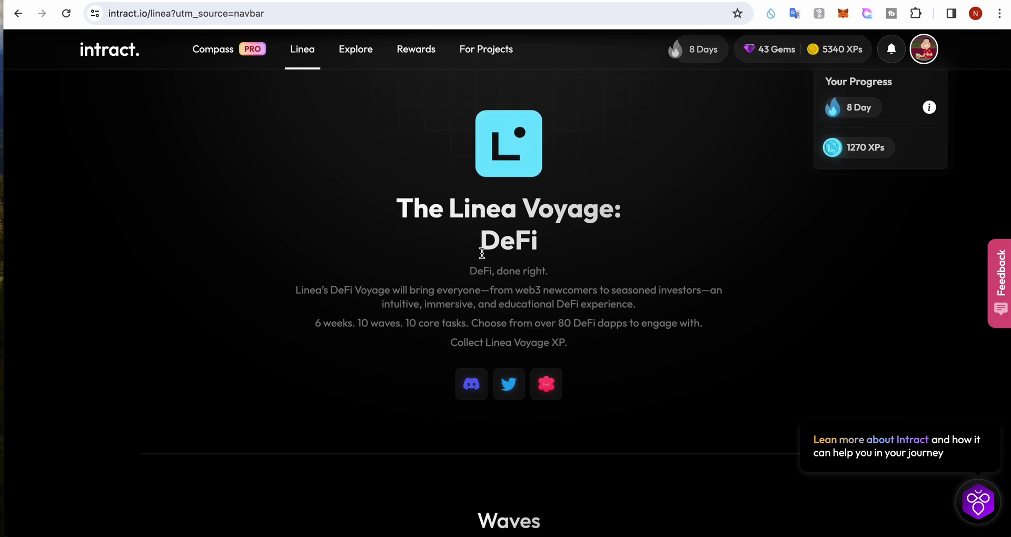
scroll(467, 286, down, 10)
scroll(467, 291, up, 3)
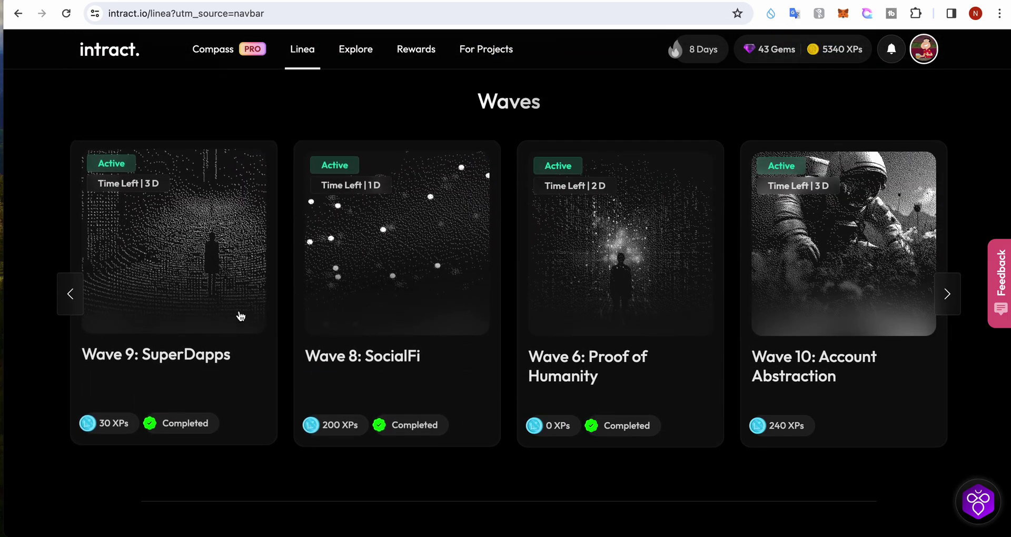
click(947, 294)
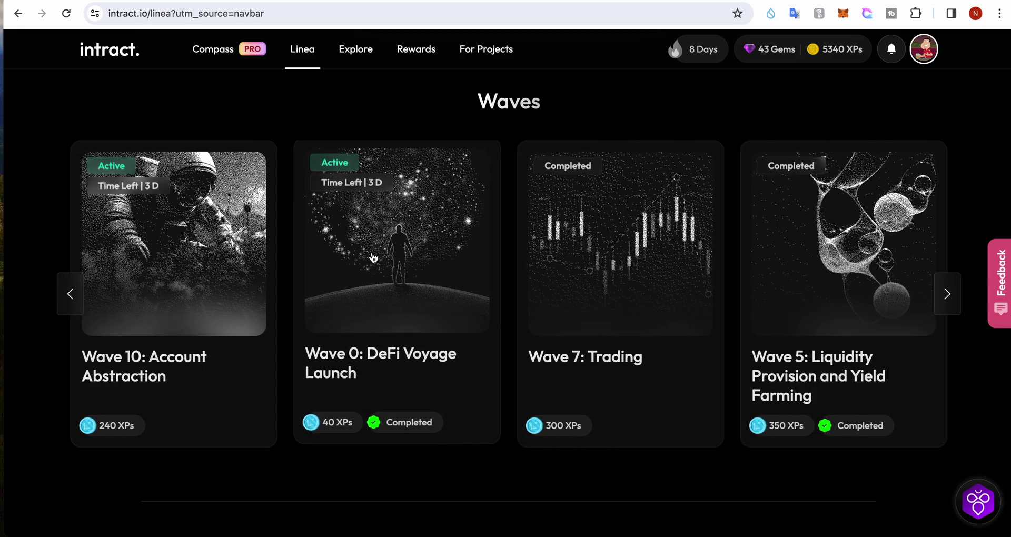
click(387, 313)
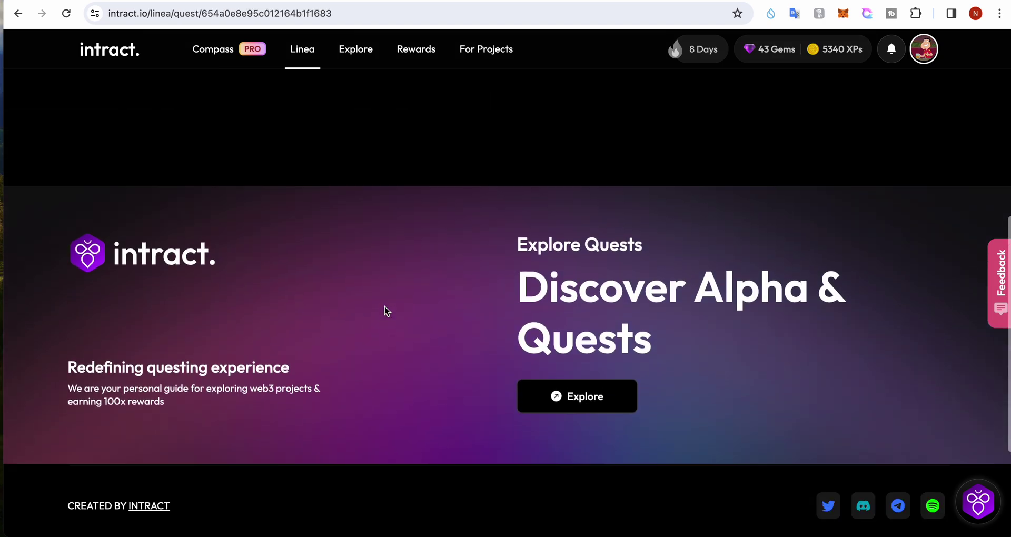
scroll(501, 361, down, 10)
scroll(500, 362, down, 10)
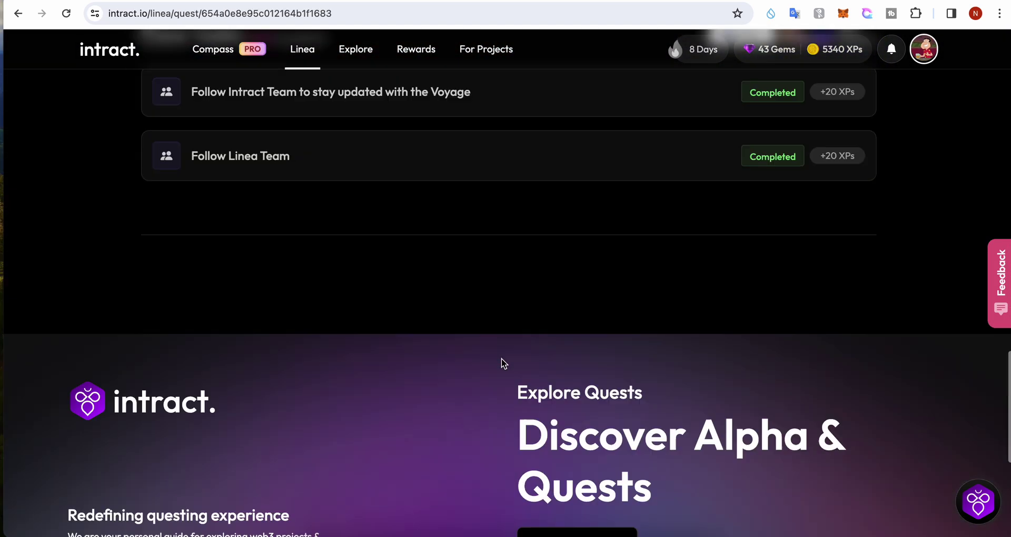
scroll(500, 362, up, 15)
- Return to the Linea campaign page and open the Wave 10: Account Abstraction quest
click(304, 51)
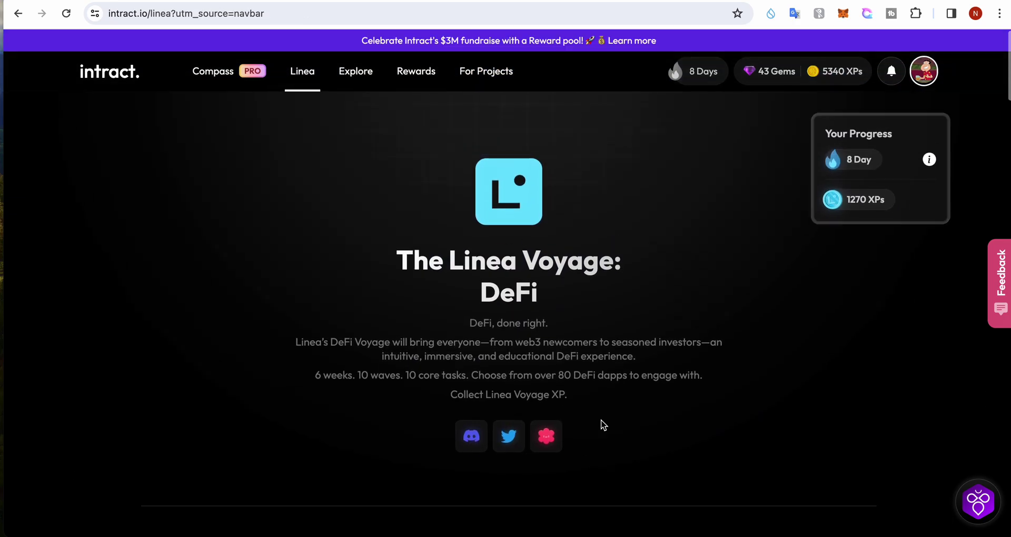
scroll(457, 271, down, 8)
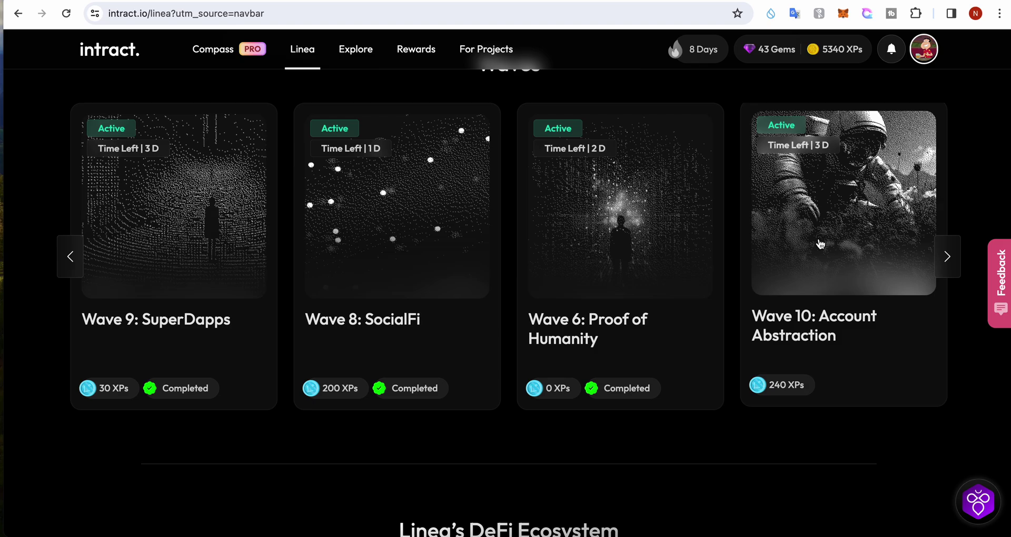
click(819, 243)
- Go through all five pages of the Understanding Account Abstraction lesson and mark it as complete
scroll(466, 358, down, 5)
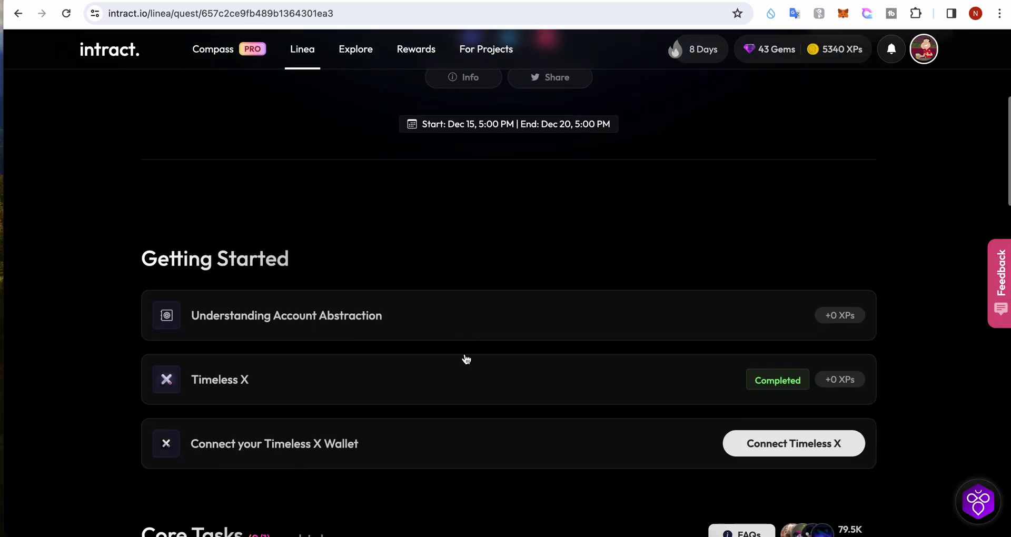
click(415, 320)
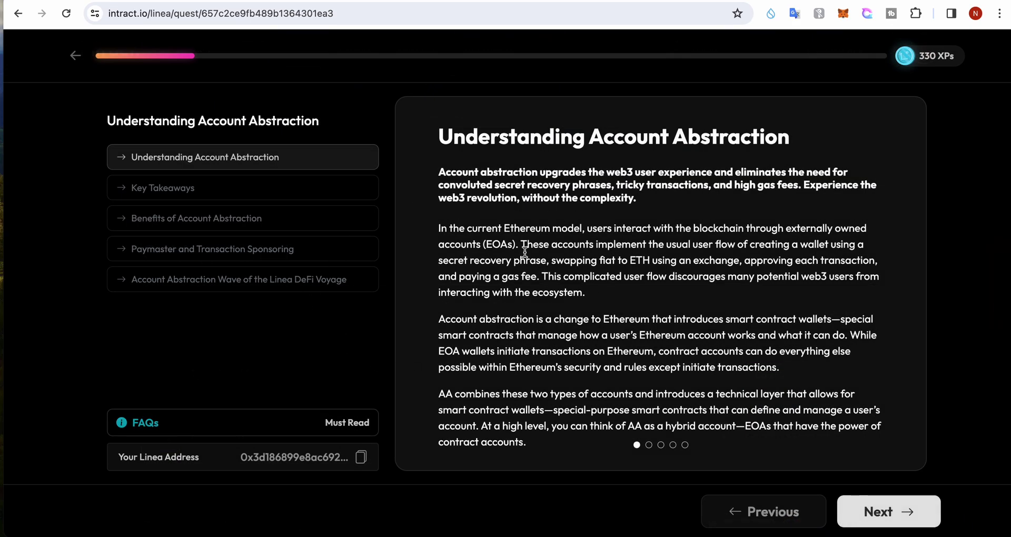
click(854, 509)
click(864, 506)
click(871, 514)
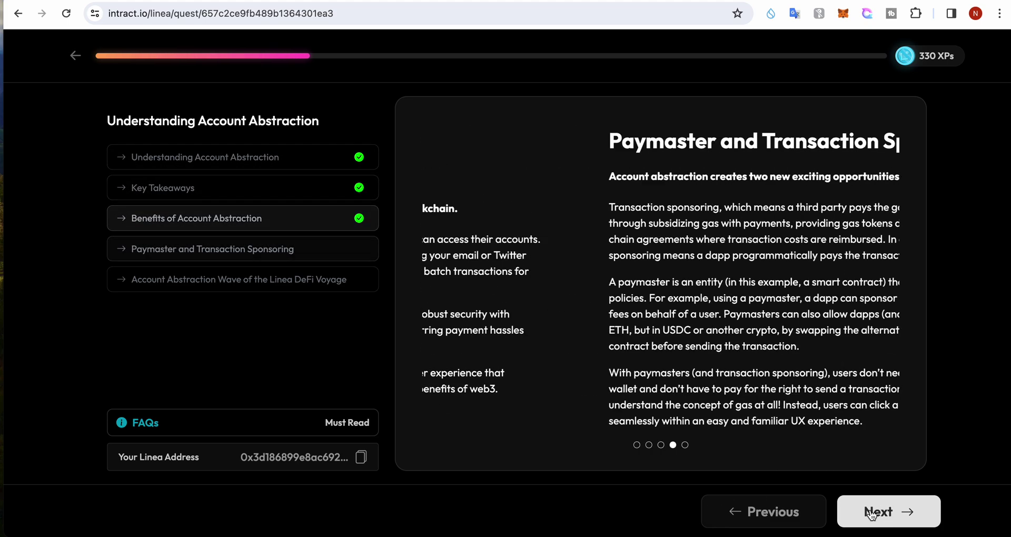
click(871, 513)
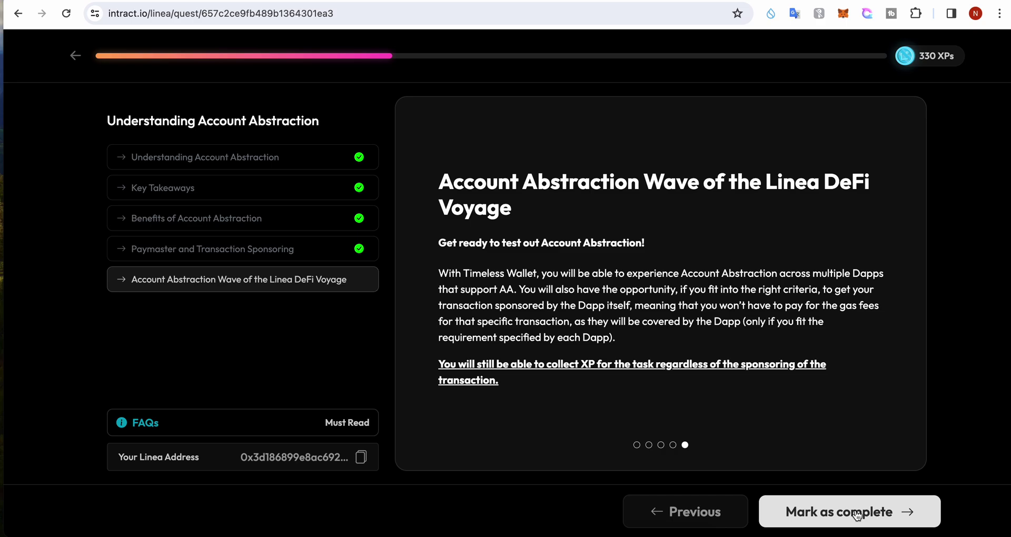
click(856, 515)
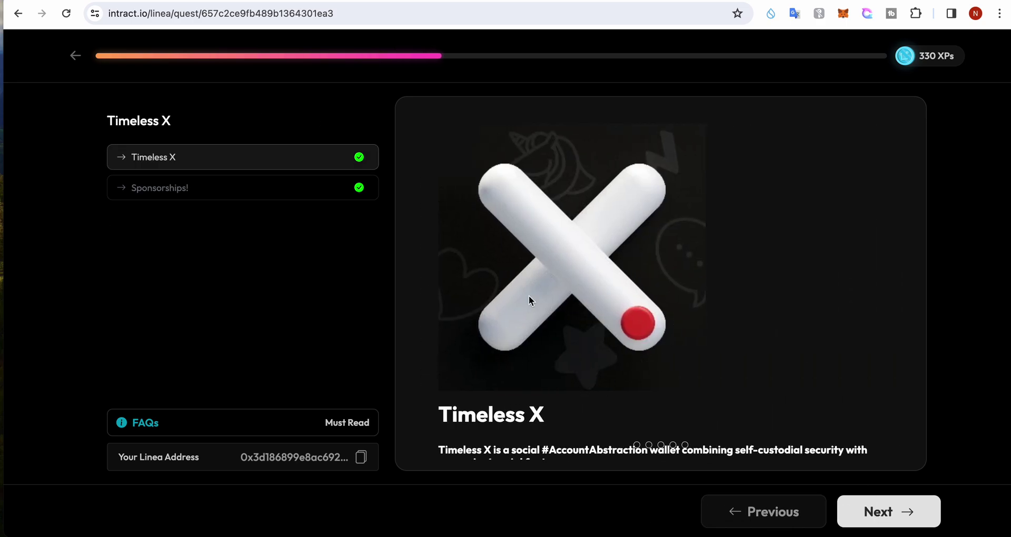
- Read the Timeless X lesson, including the Sponsorships criteria table, and continue back to the quest
scroll(599, 327, down, 1)
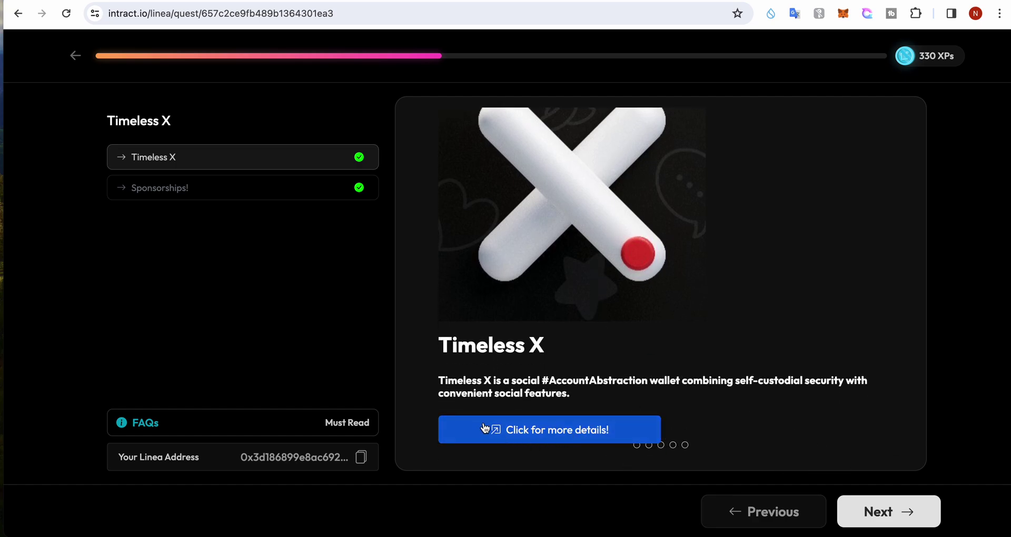
click(885, 513)
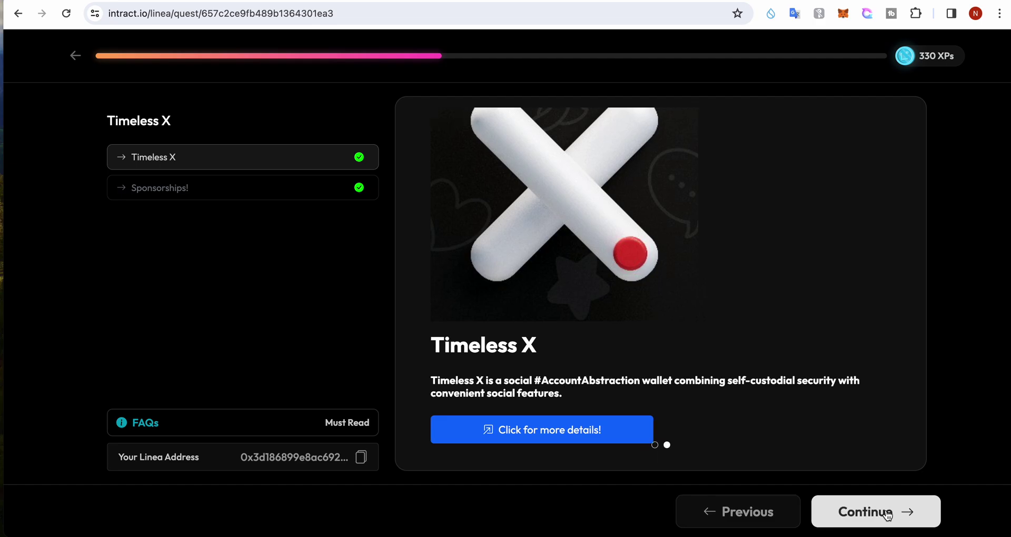
scroll(649, 370, down, 4)
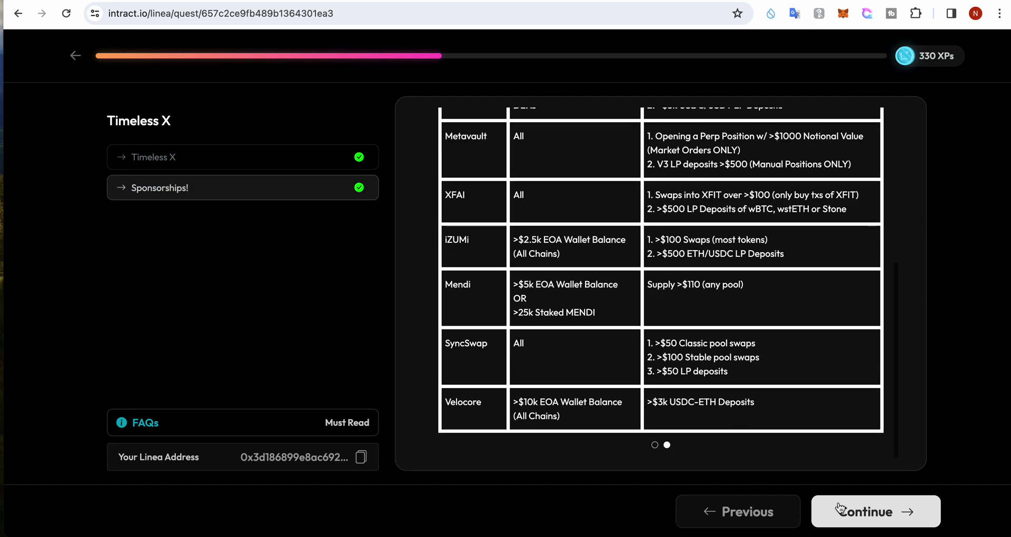
scroll(676, 255, up, 4)
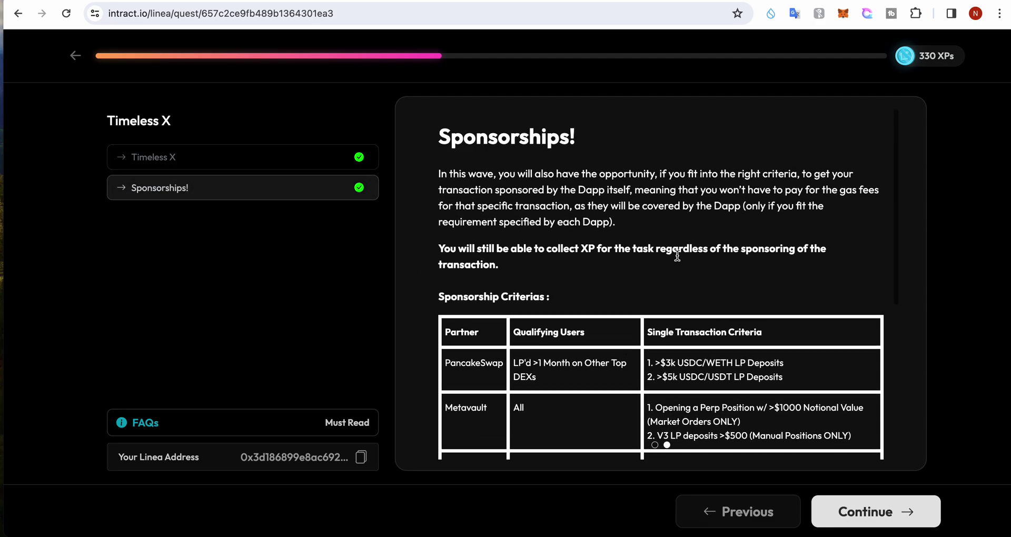
click(857, 511)
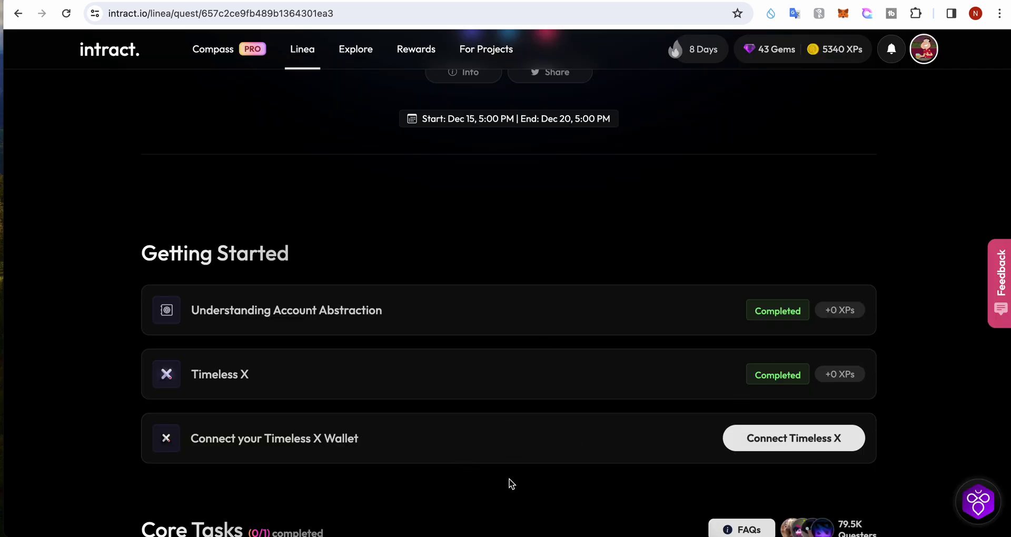
- Try to connect the Timeless X wallet through the wallet list and request the message signature
click(781, 447)
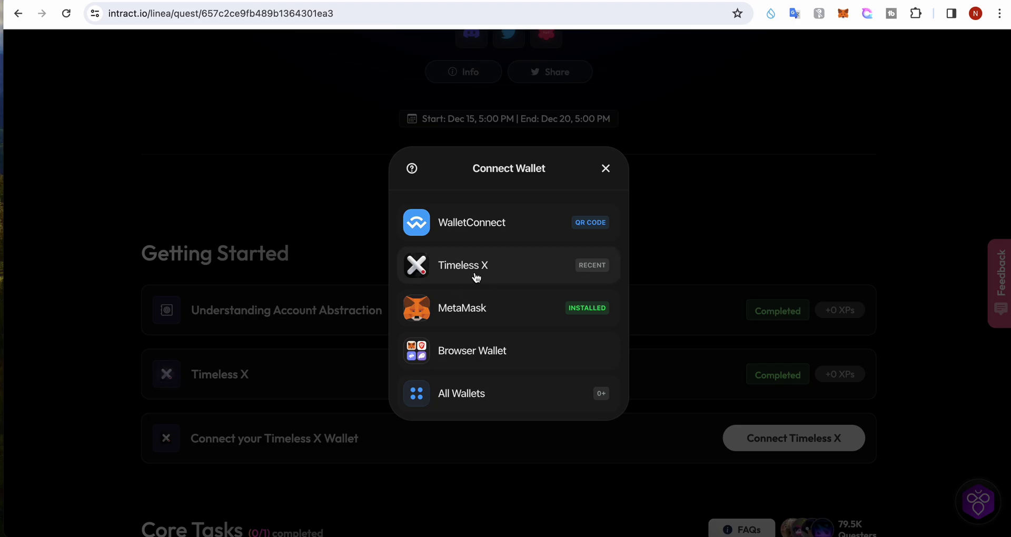
click(508, 275)
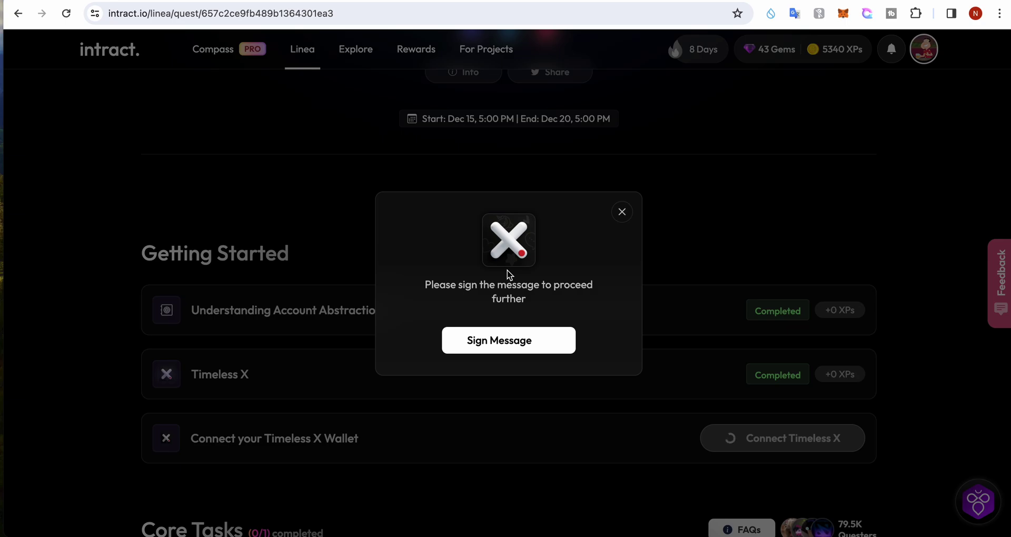
click(509, 351)
click(513, 341)
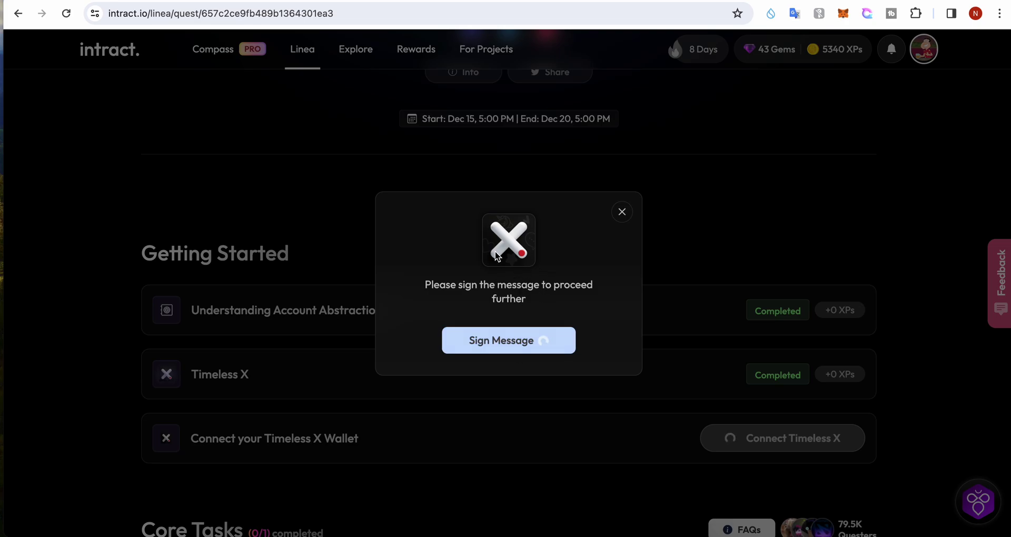
- Unlock the MetaMask extension with the wallet password and retry signing the Timeless X message
click(843, 11)
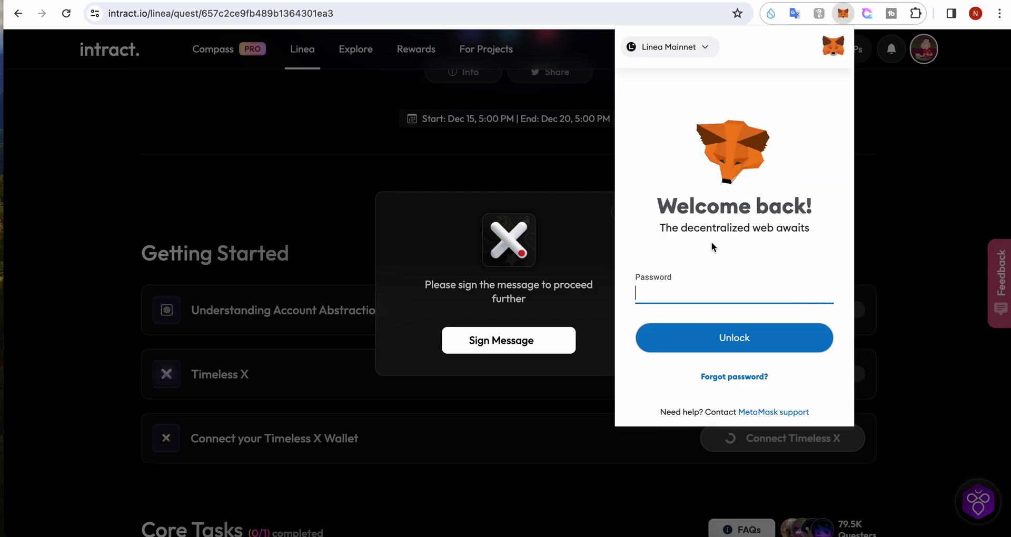
text(••••••••)
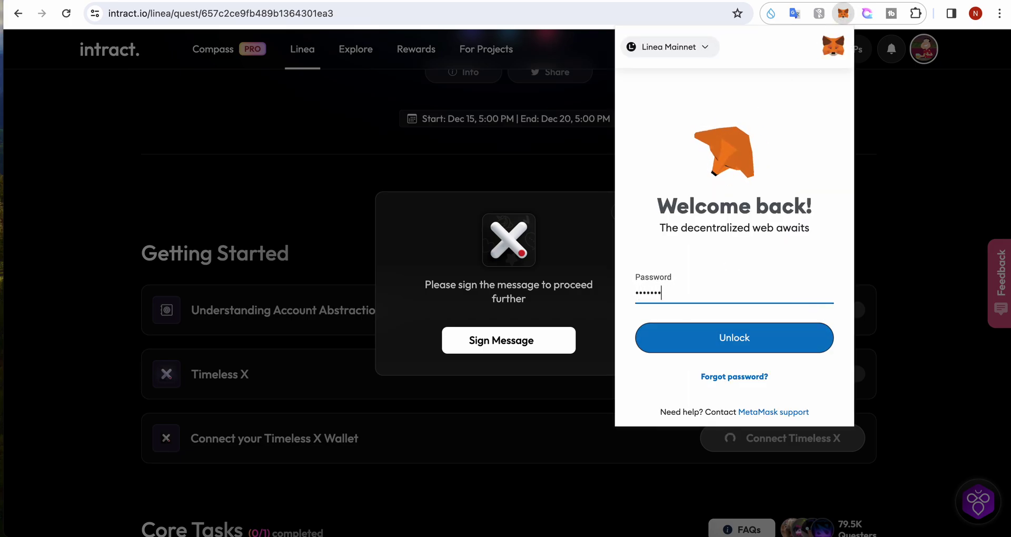
key(Return)
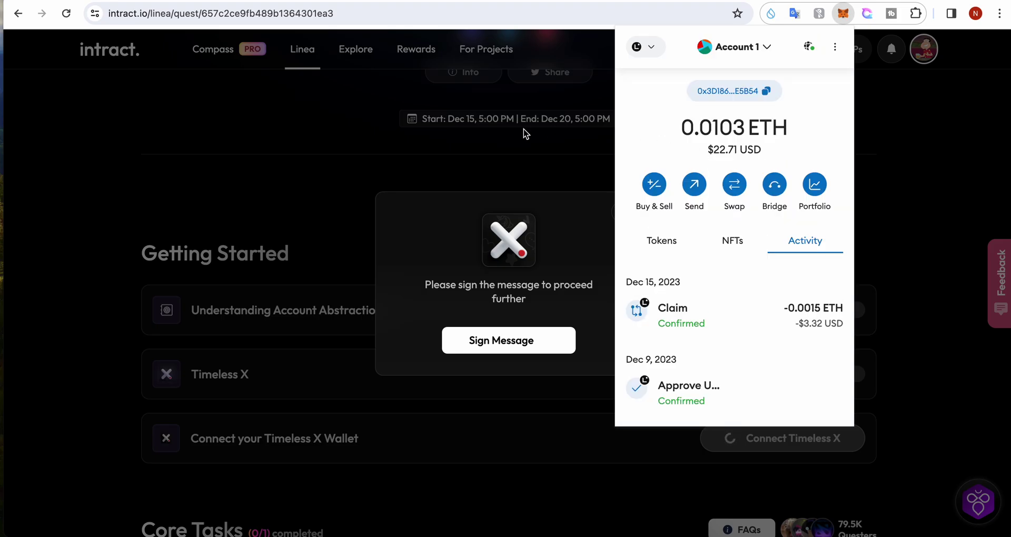
click(525, 132)
click(514, 340)
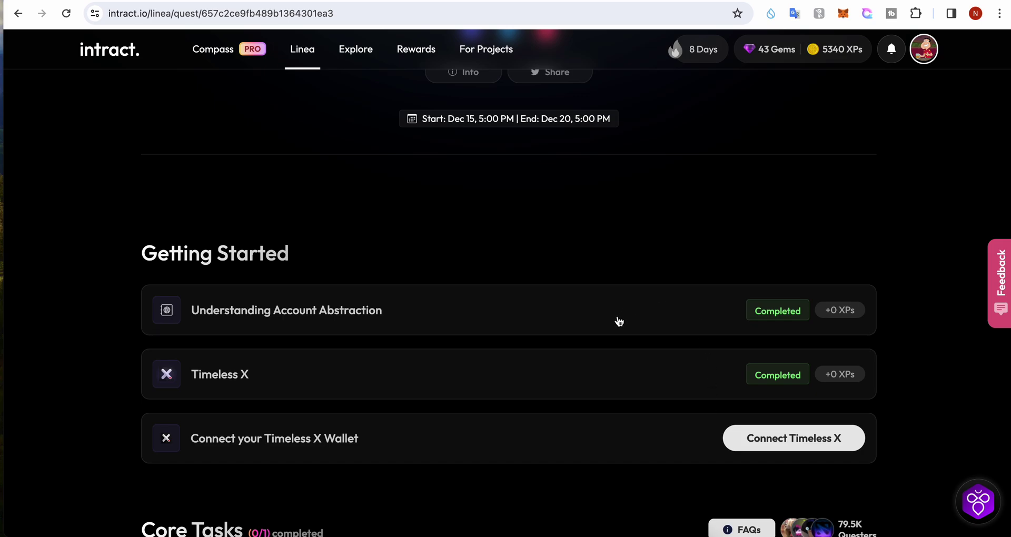
- Examine the requirements of the core swap task and the two alternative bonus tasks in the quest
scroll(547, 441, down, 2)
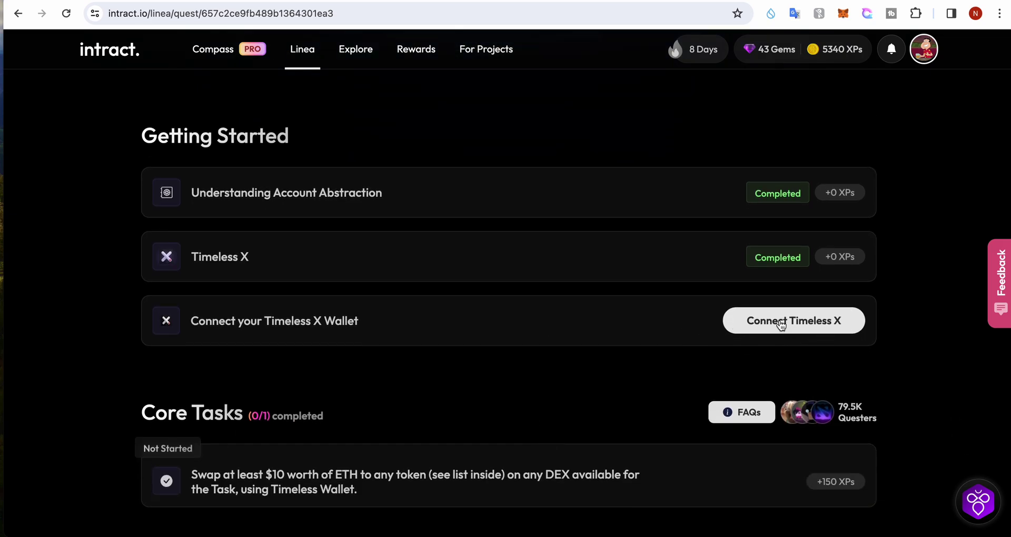
scroll(671, 411, down, 1)
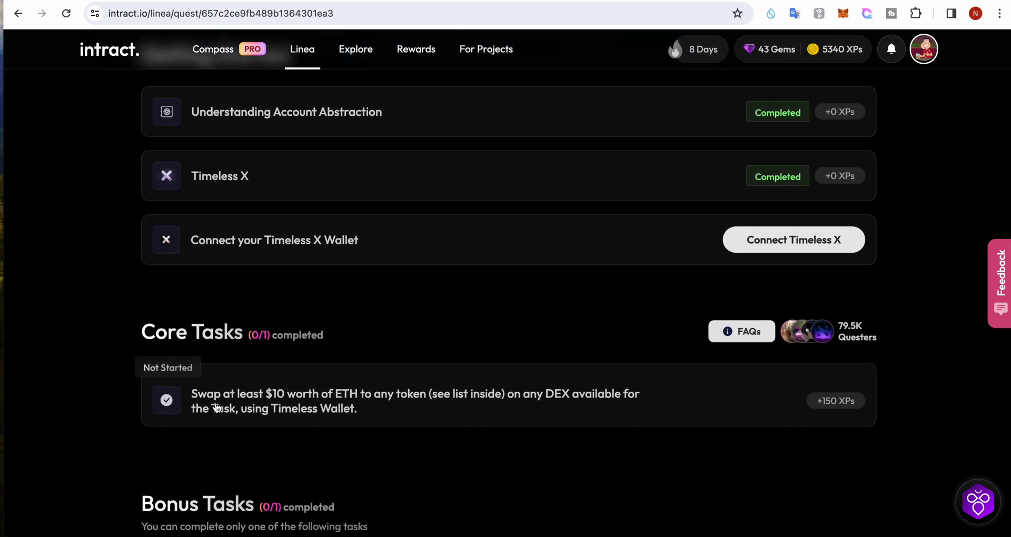
drag(206, 396, 334, 397)
click(447, 421)
scroll(549, 454, down, 3)
scroll(461, 438, down, 2)
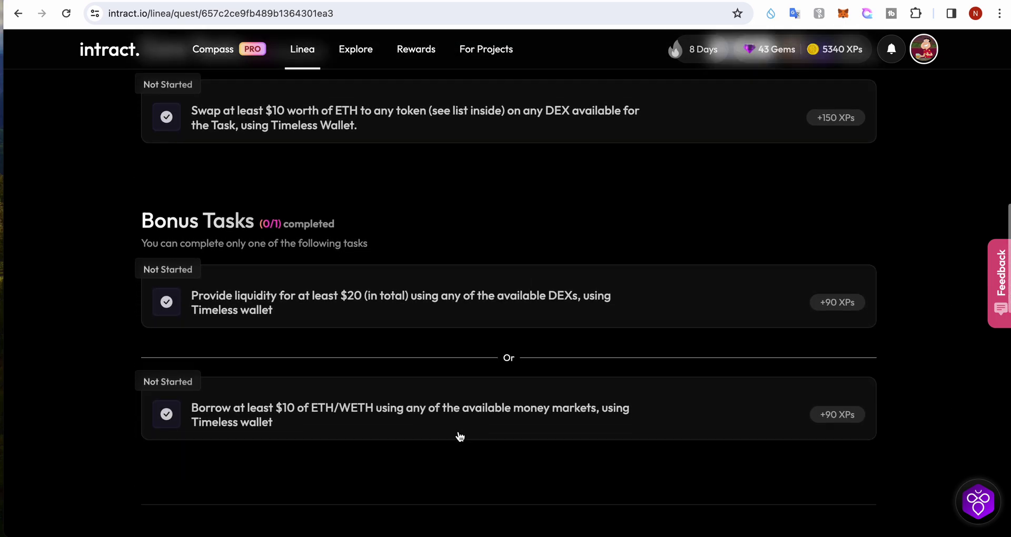
scroll(460, 436, up, 2)
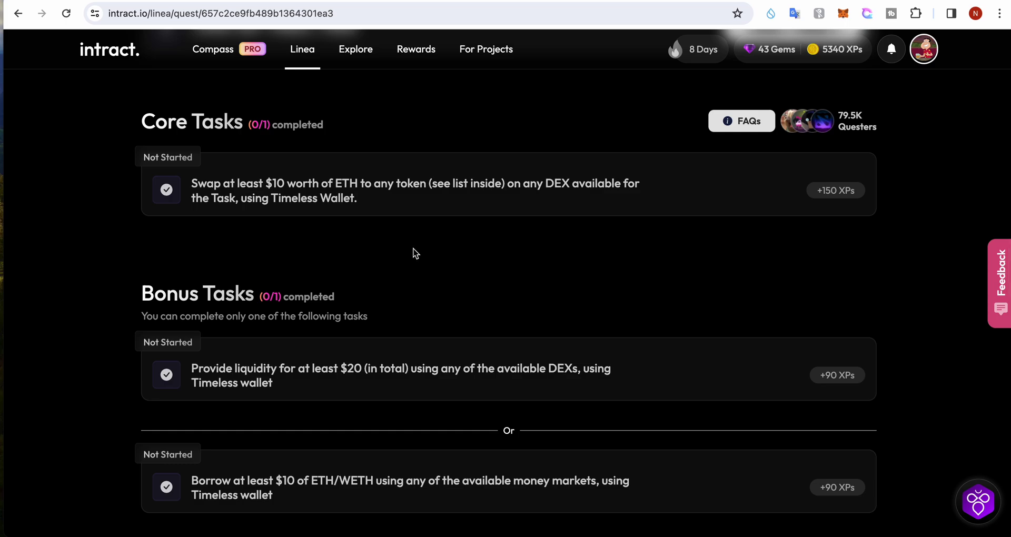
scroll(413, 384, up, 2)
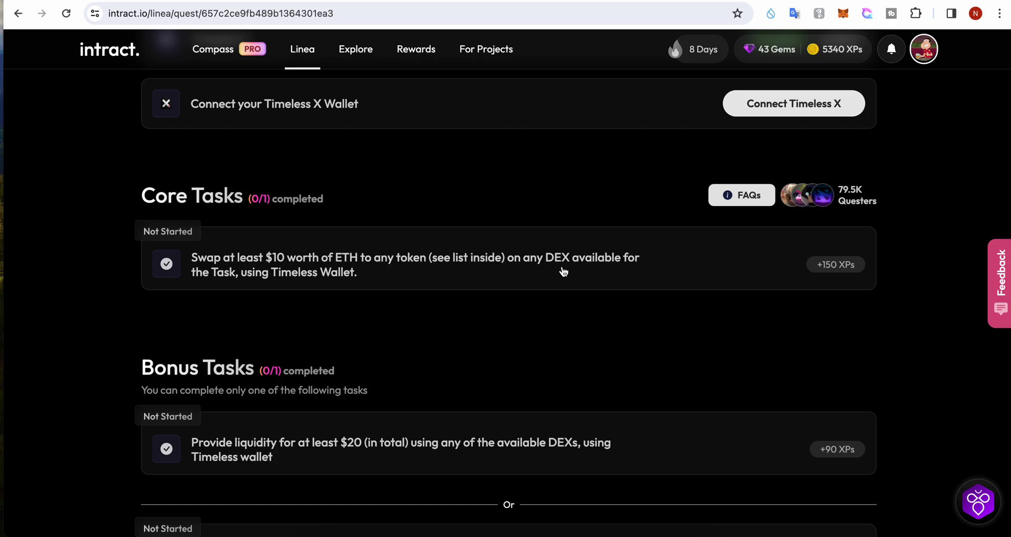
scroll(563, 271, up, 1)
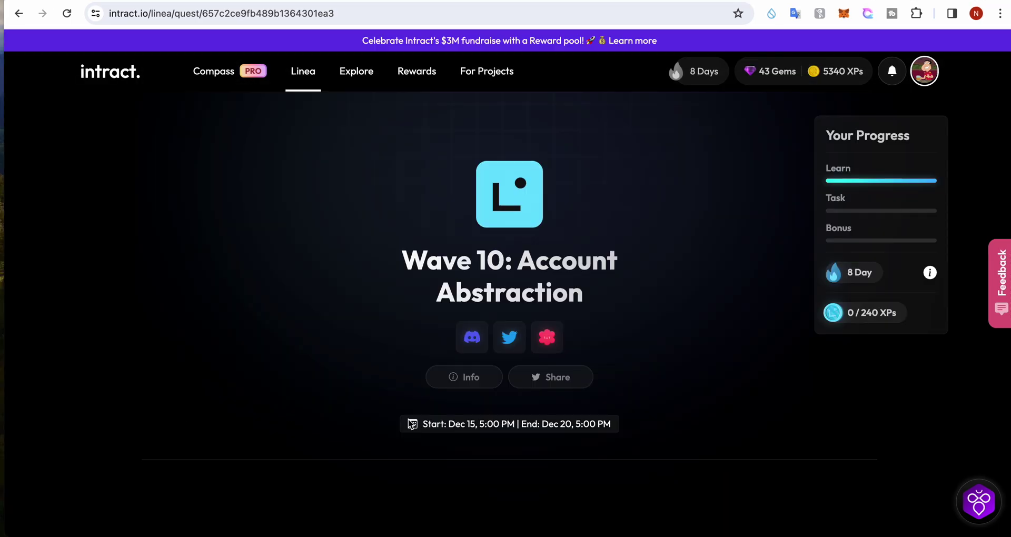
- Connect the Timeless X wallet in the Getting Started section of the Wave 10 quest
scroll(410, 424, down, 1)
scroll(410, 424, down, 5)
scroll(416, 409, down, 2)
click(731, 411)
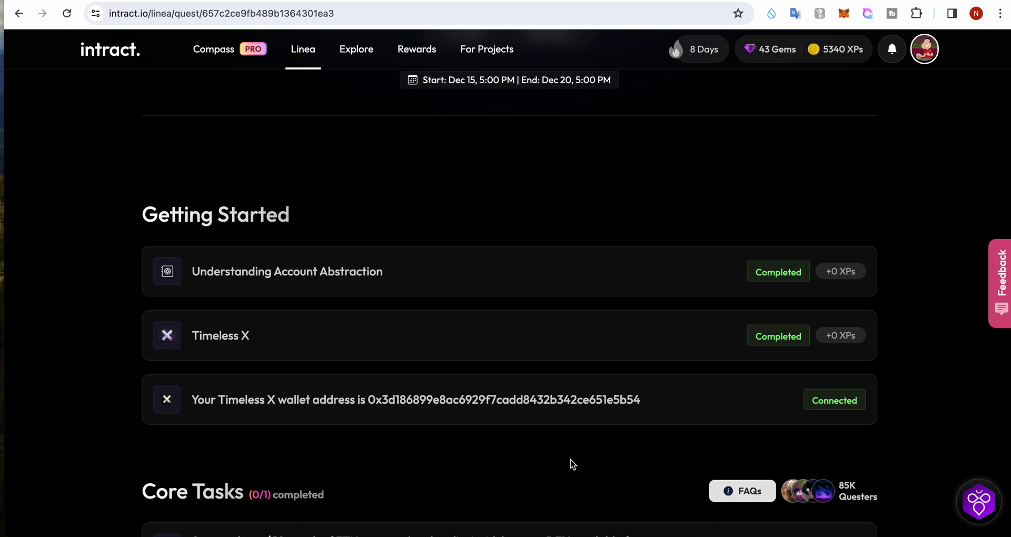
- Reopen the core $10 ETH swap task and connect the Timeless wallet to SyncSwap on Linea Mainnet through WalletConnect
scroll(572, 465, down, 1)
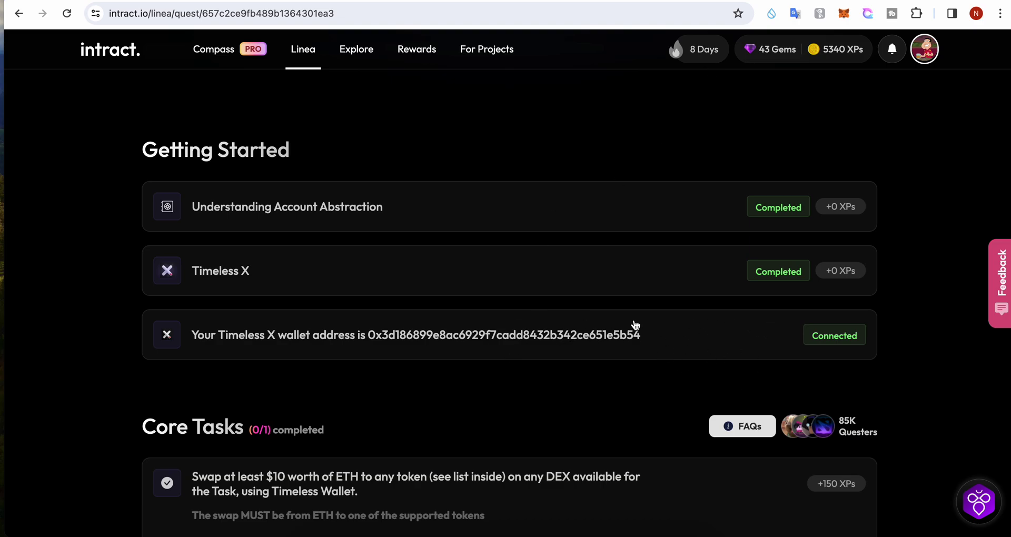
scroll(636, 328, down, 3)
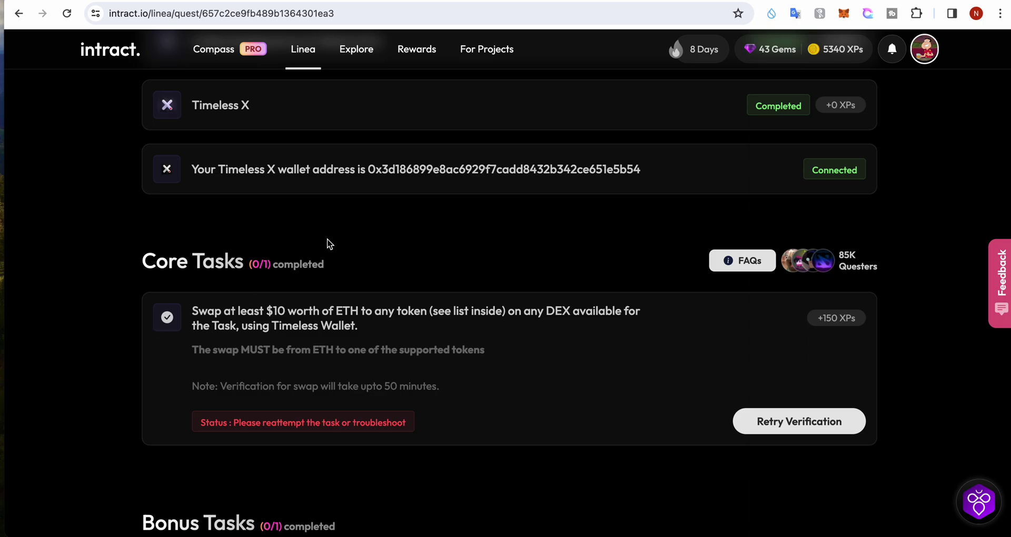
scroll(669, 250, up, 2)
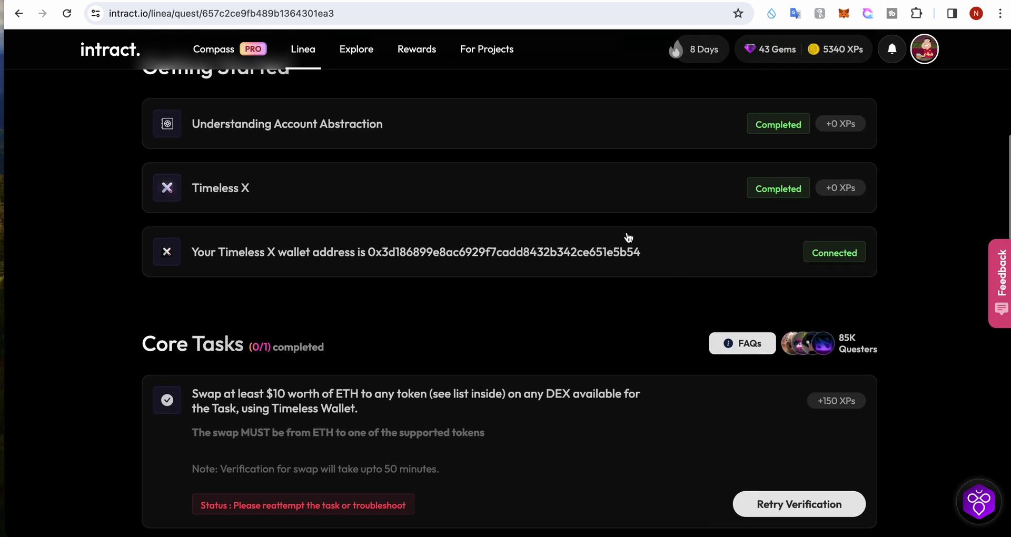
scroll(561, 317, down, 2)
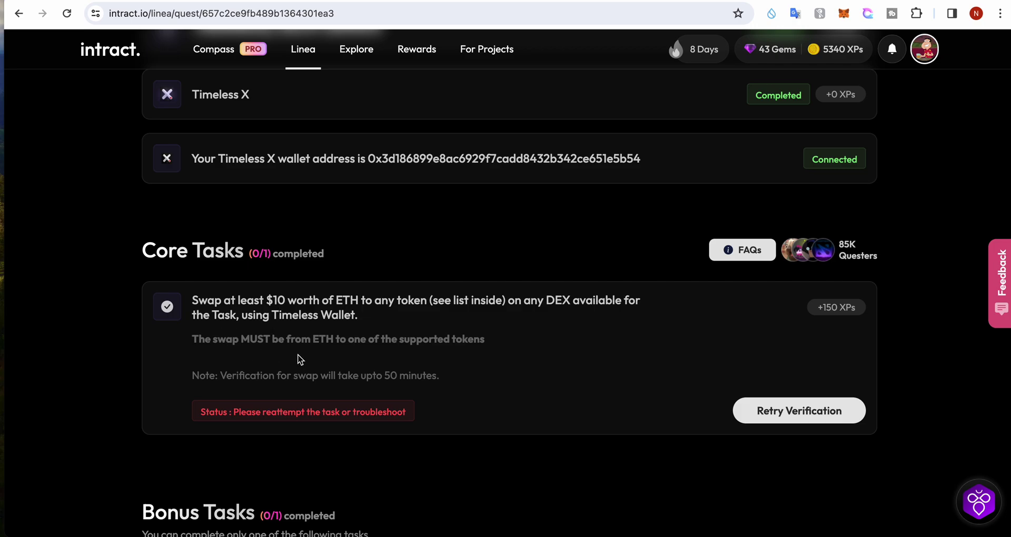
drag(216, 305, 416, 301)
click(560, 329)
click(798, 424)
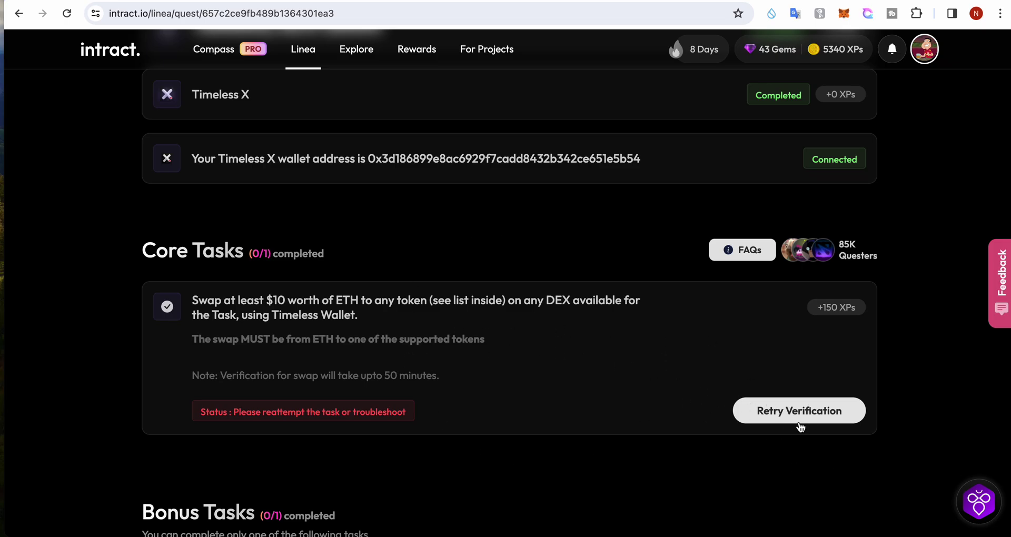
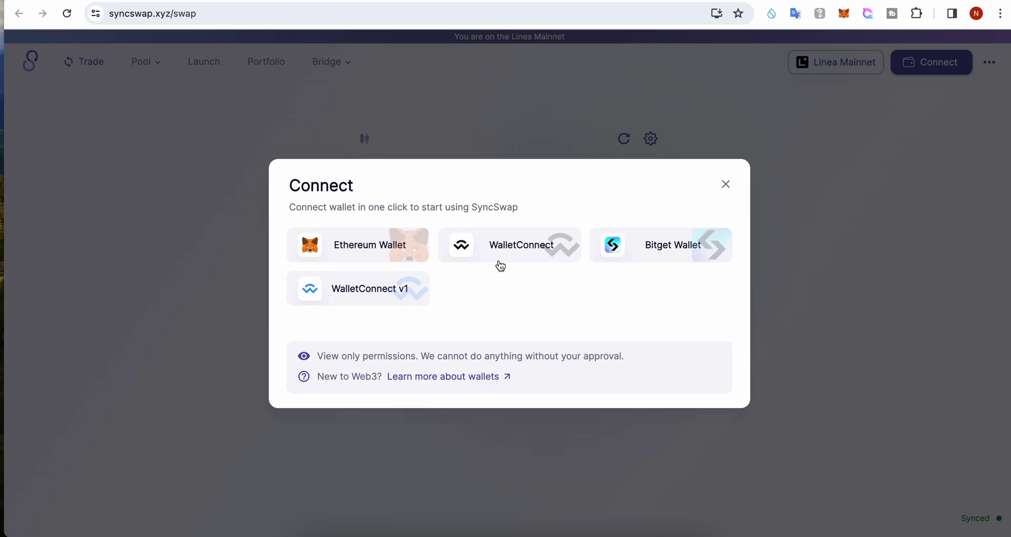
click(514, 249)
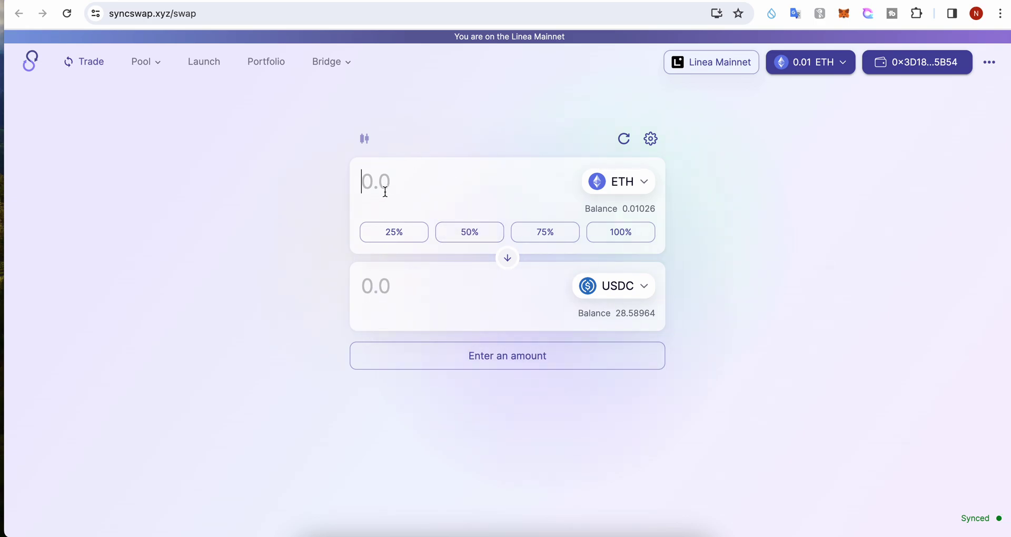
text(10)
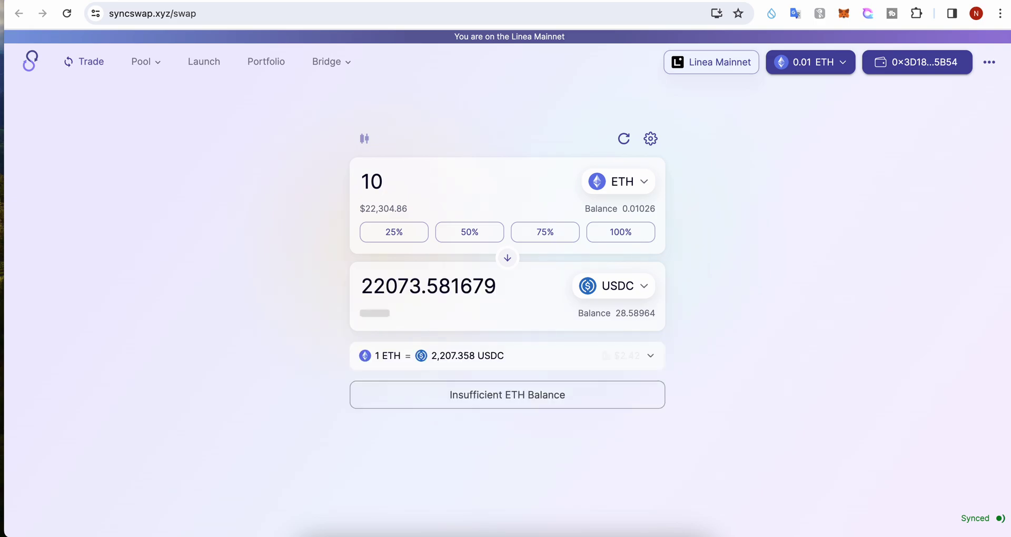
key(BackSpace)
key(BackSpace)
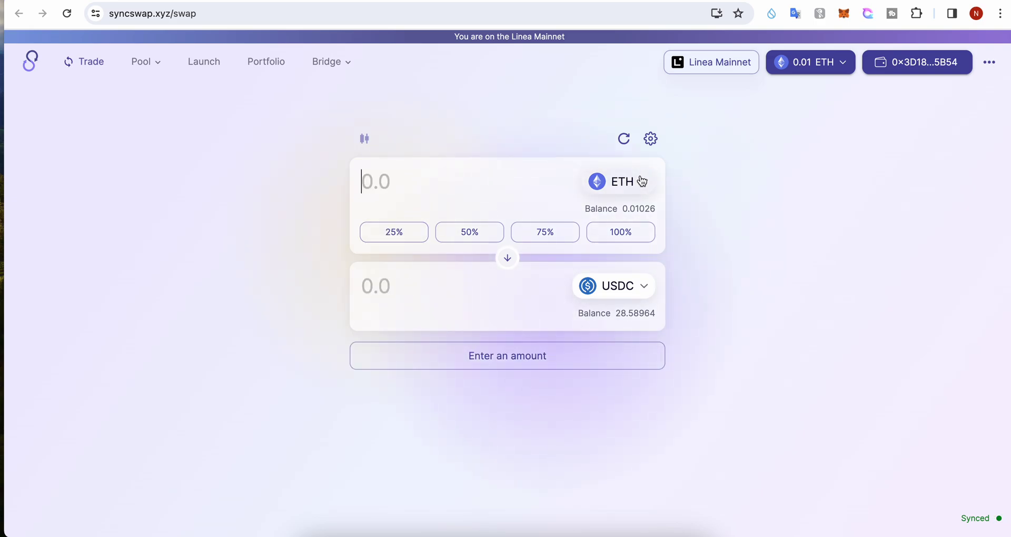
click(402, 236)
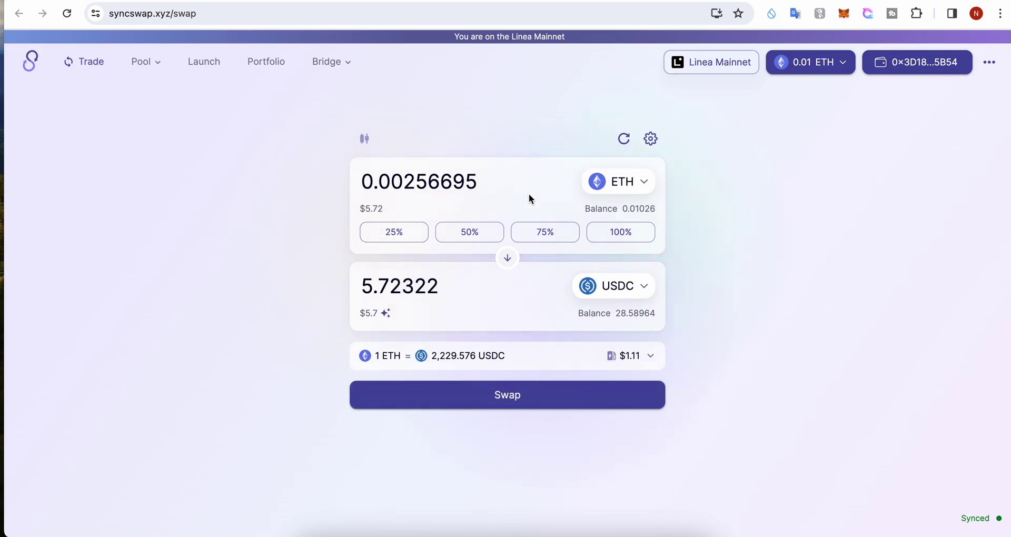
click(624, 232)
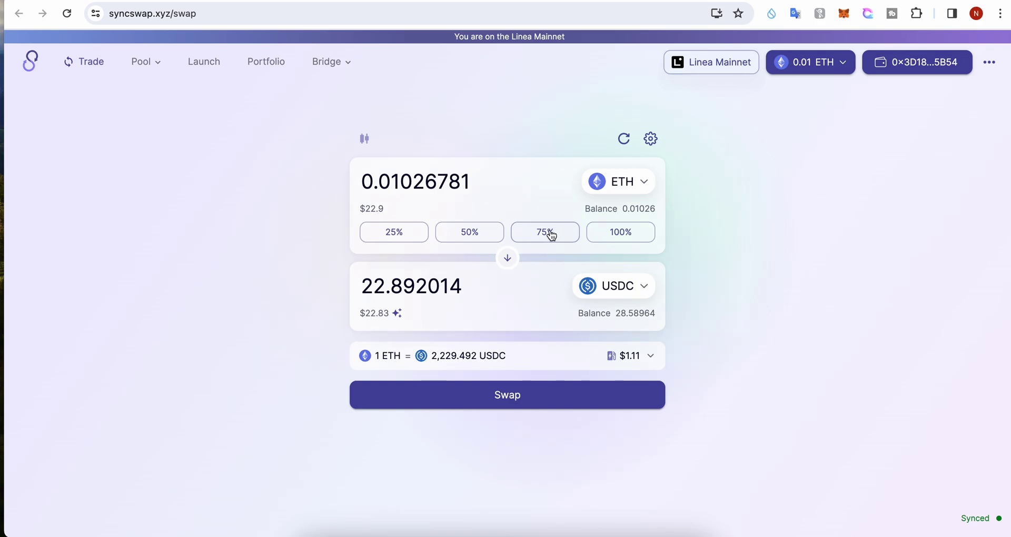
- Set the swap amount to 0.005 ETH and submit the swap to USDC
click(473, 232)
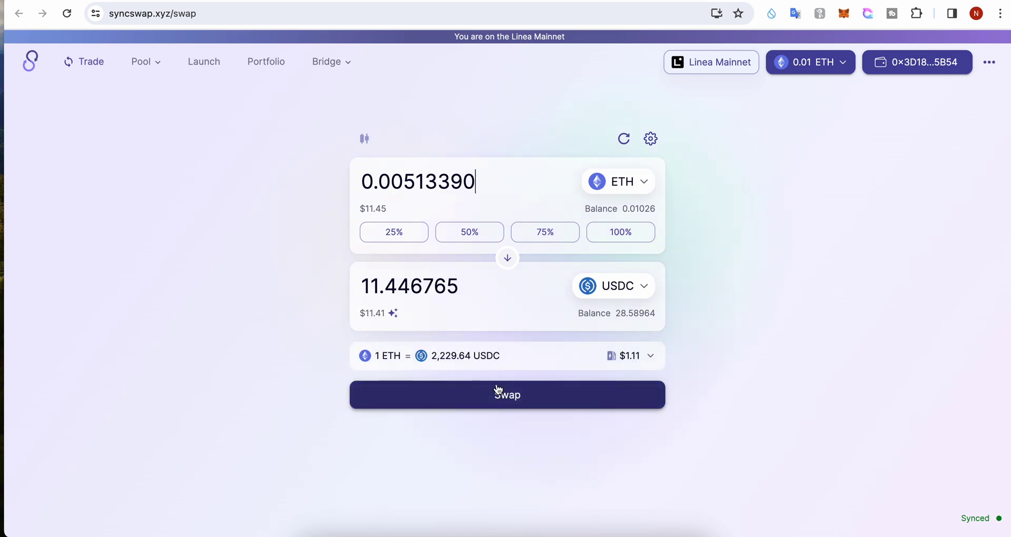
key(BackSpace)
key(BackSpace)
key(BackSpace)
key(BackSpace)
key(BackSpace)
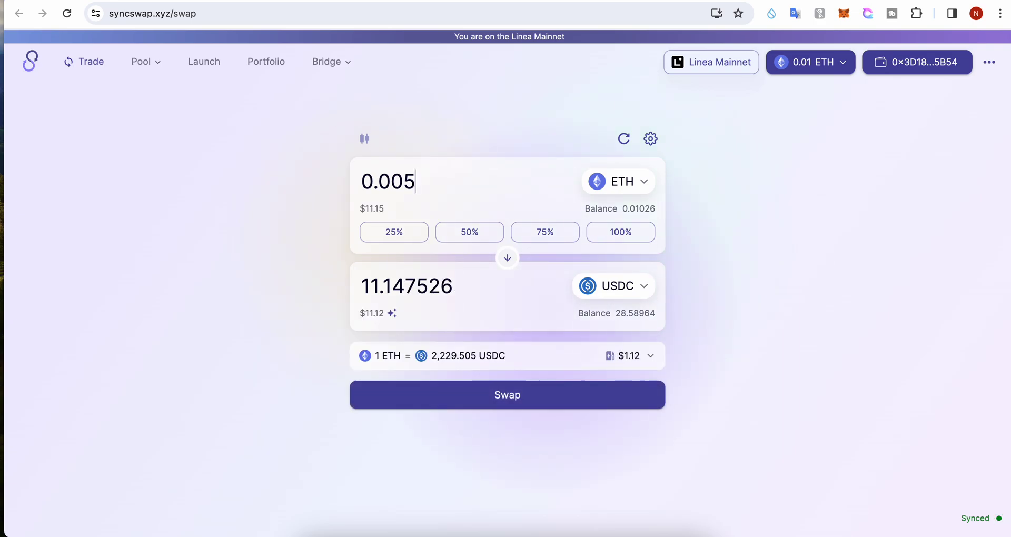
click(500, 399)
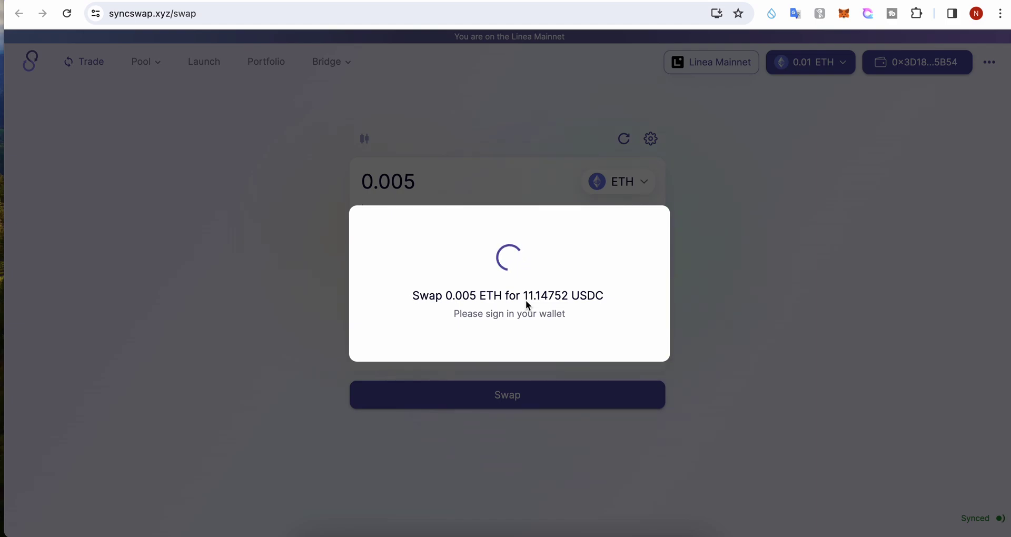
- Check MetaMask for a pending signature request and reload the SyncSwap page
click(844, 14)
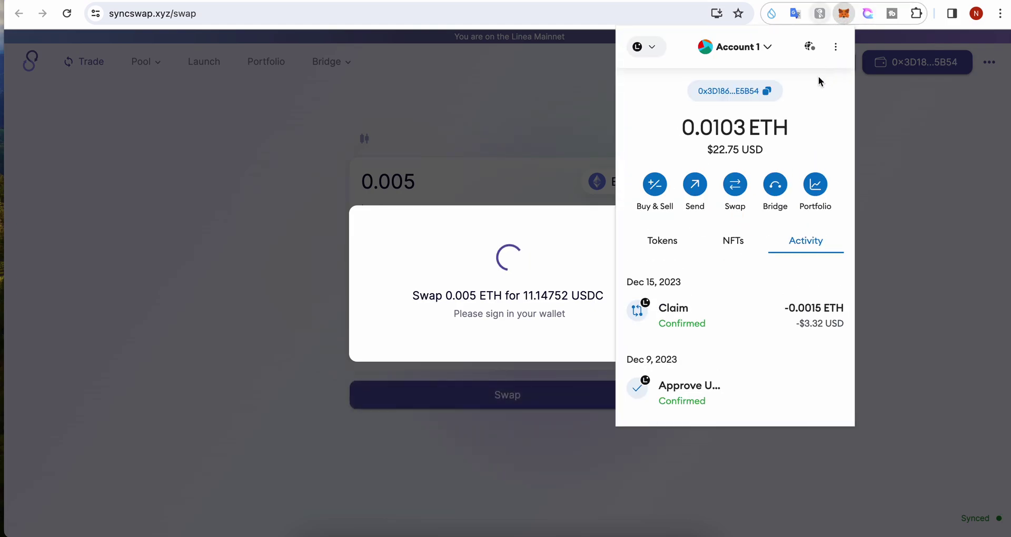
click(546, 122)
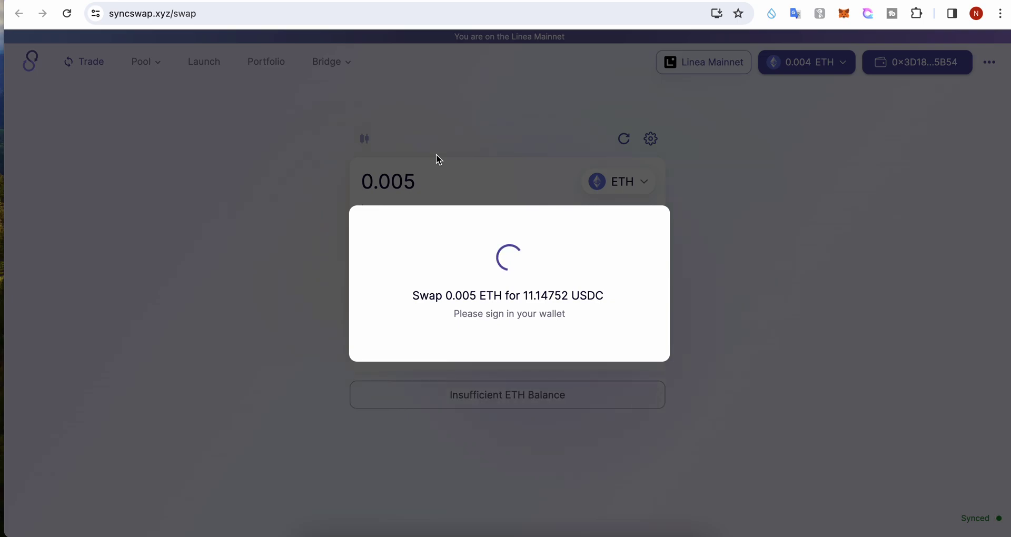
click(67, 13)
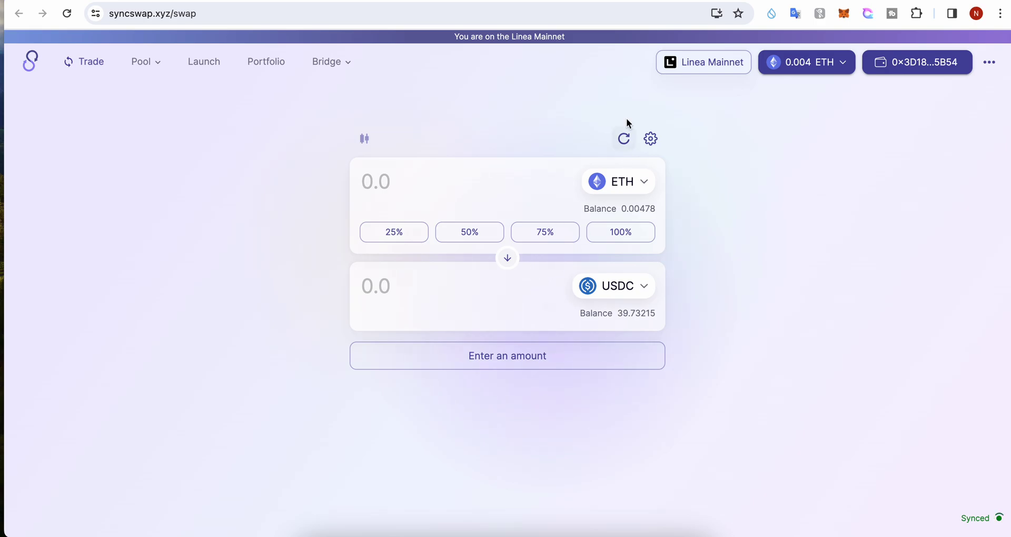
- Check the wallet's ETH balance and recent transaction activity in SyncSwap and MetaMask
click(205, 63)
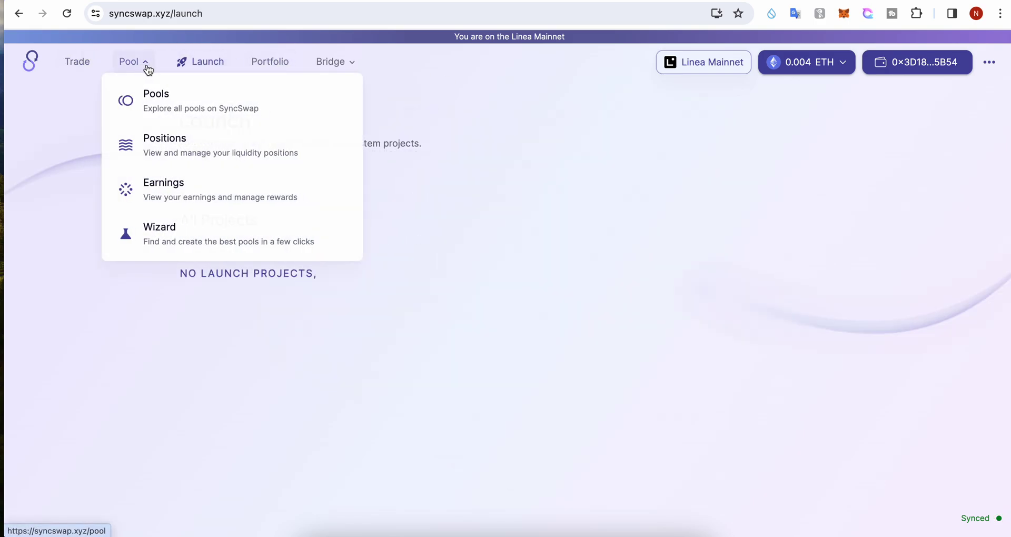
click(84, 68)
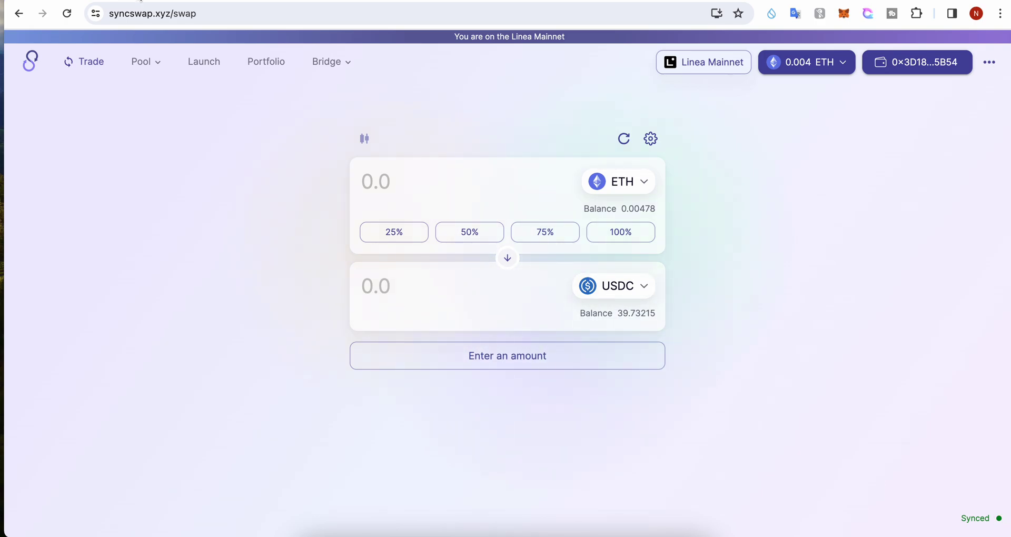
click(831, 62)
click(648, 101)
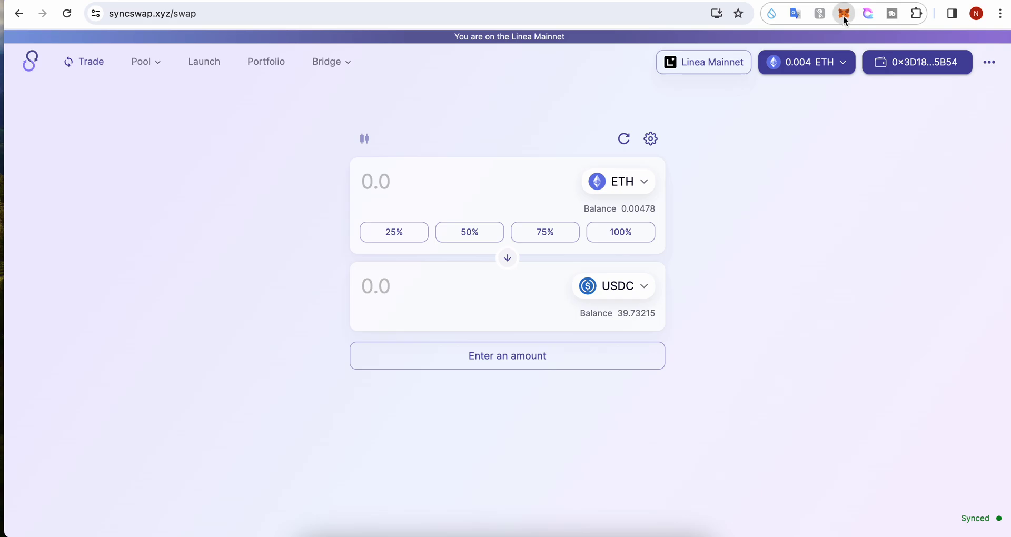
click(843, 14)
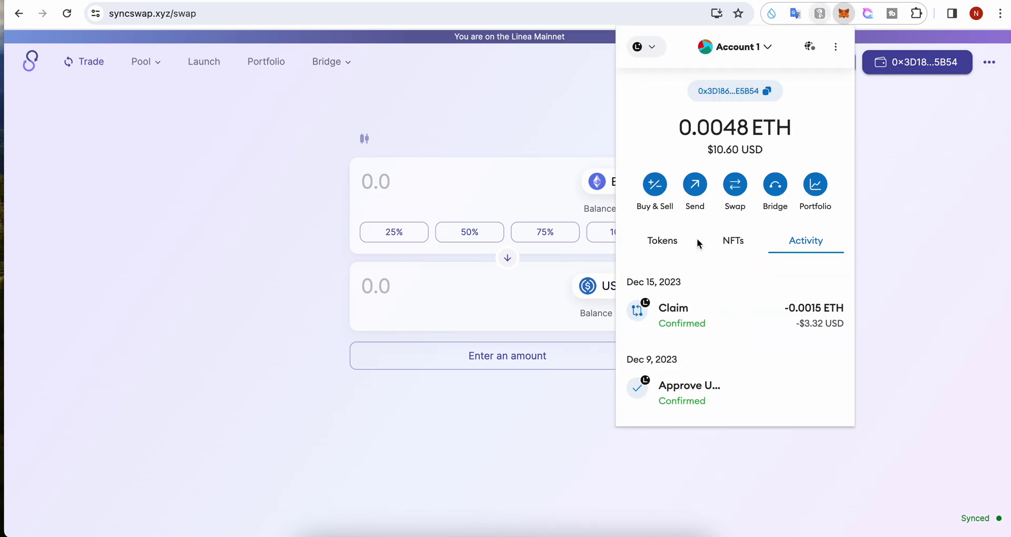
scroll(688, 332, down, 2)
scroll(688, 332, up, 2)
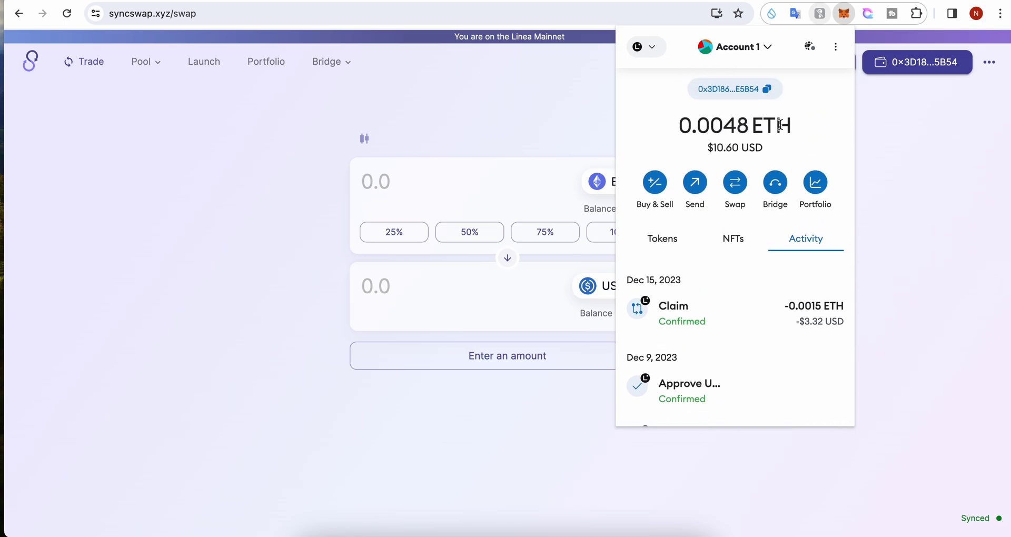
click(720, 159)
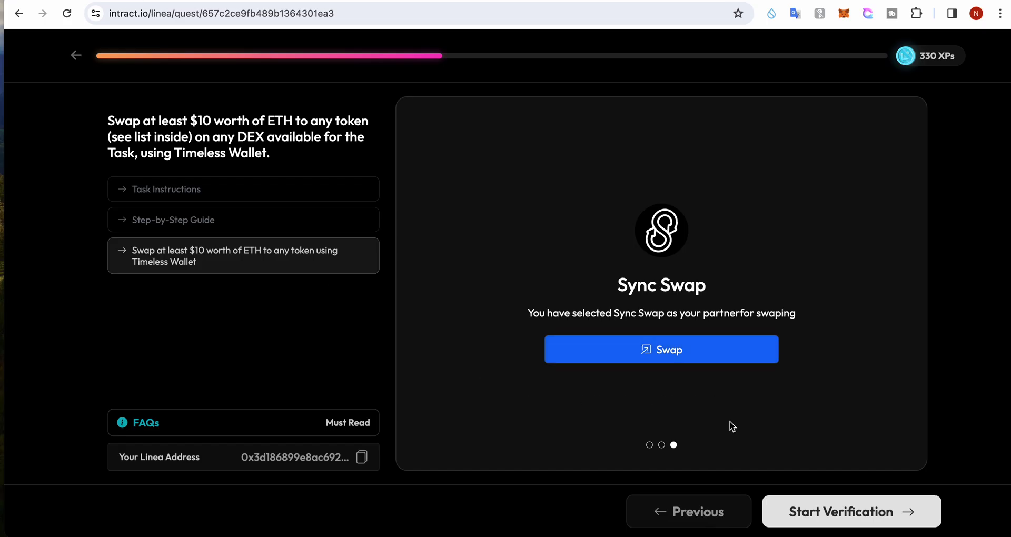
- Start verification of the SyncSwap swap task on Intract, accept the listed requirements and dismiss the closing notice
click(884, 512)
click(368, 371)
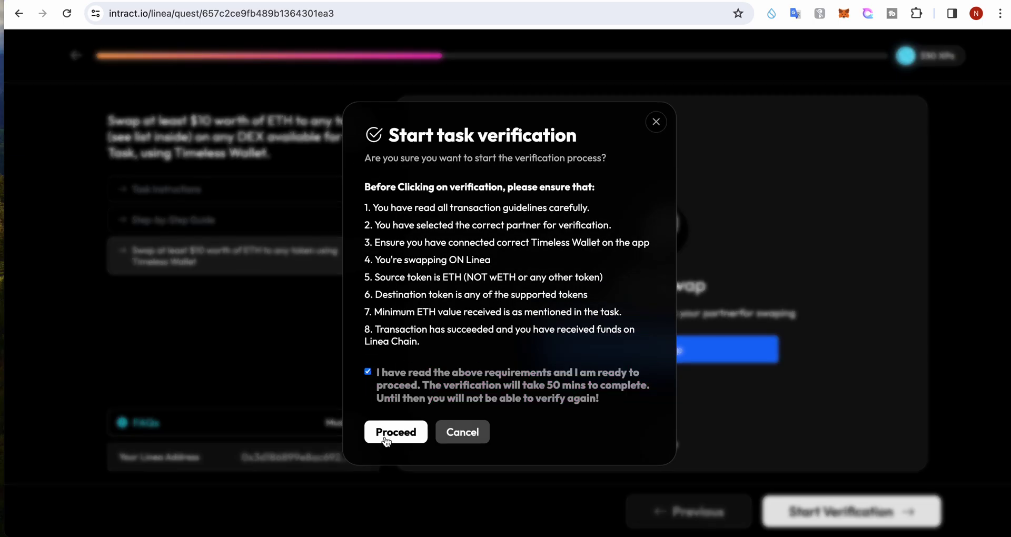
click(385, 433)
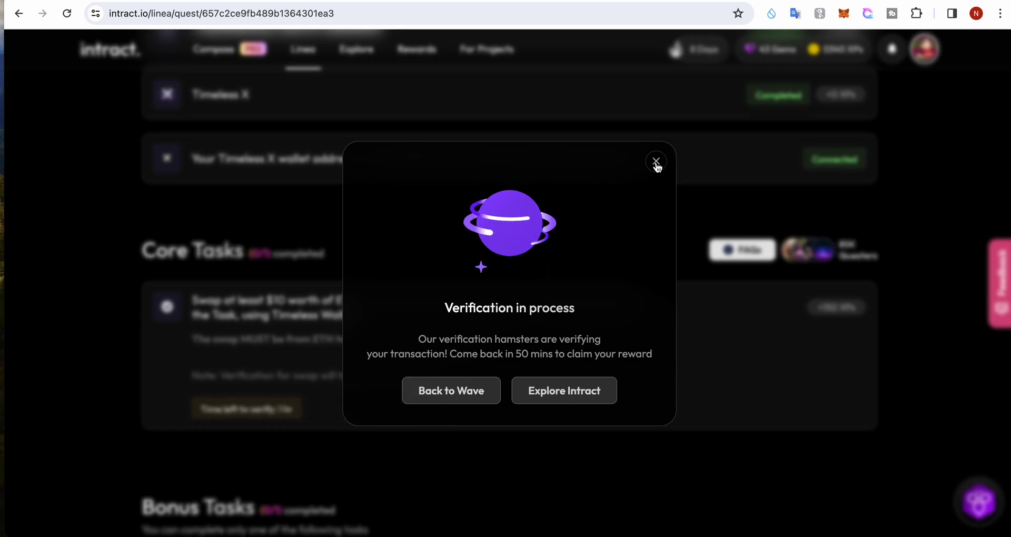
click(656, 161)
- Start the bonus task for providing at least $20 of liquidity with the Timeless wallet
scroll(489, 303, down, 4)
scroll(490, 306, down, 3)
scroll(427, 284, up, 2)
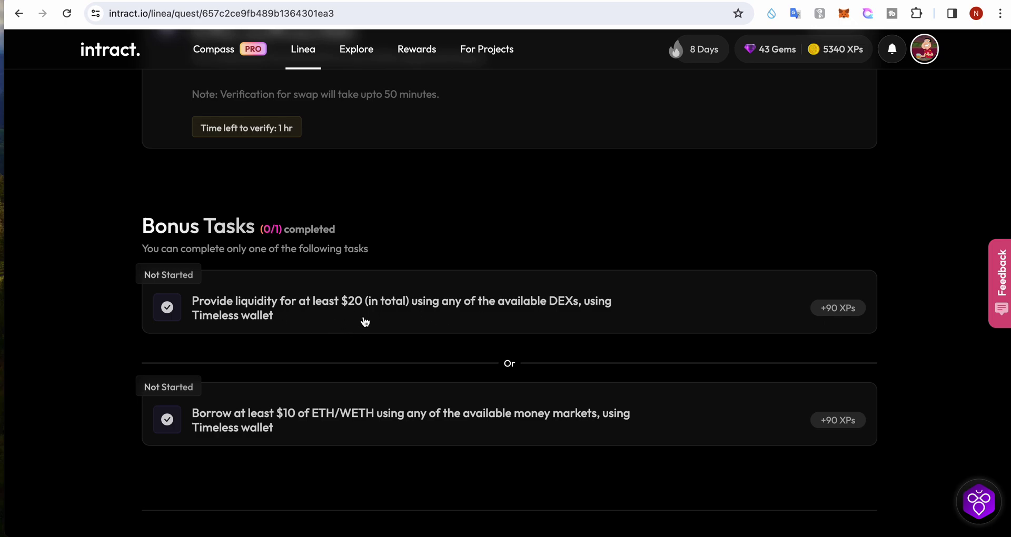
click(652, 311)
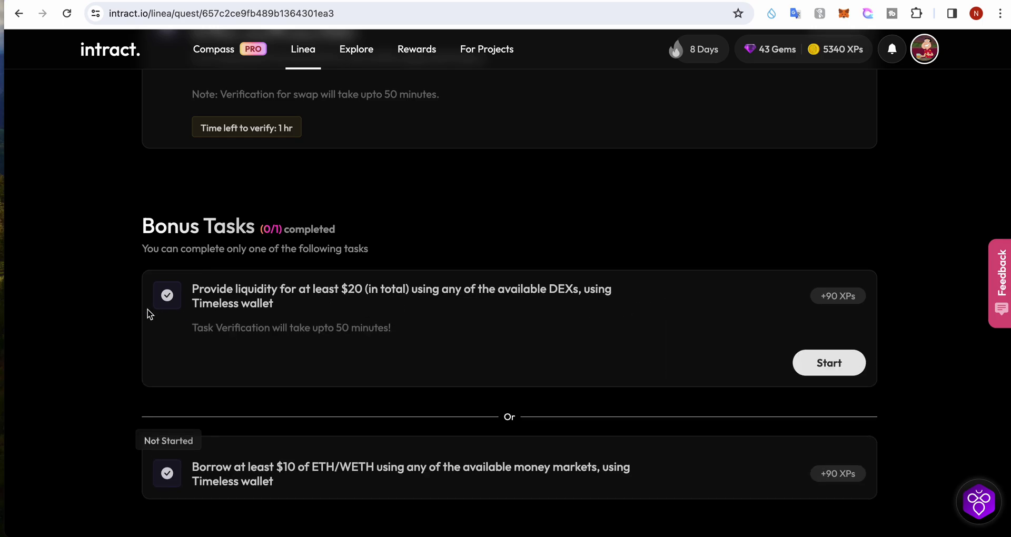
scroll(300, 384, down, 2)
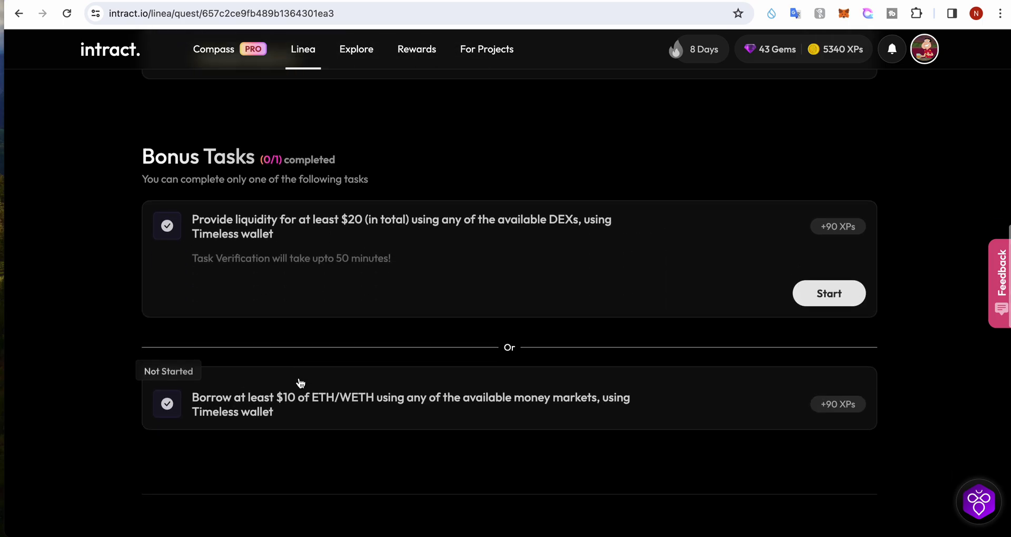
click(813, 297)
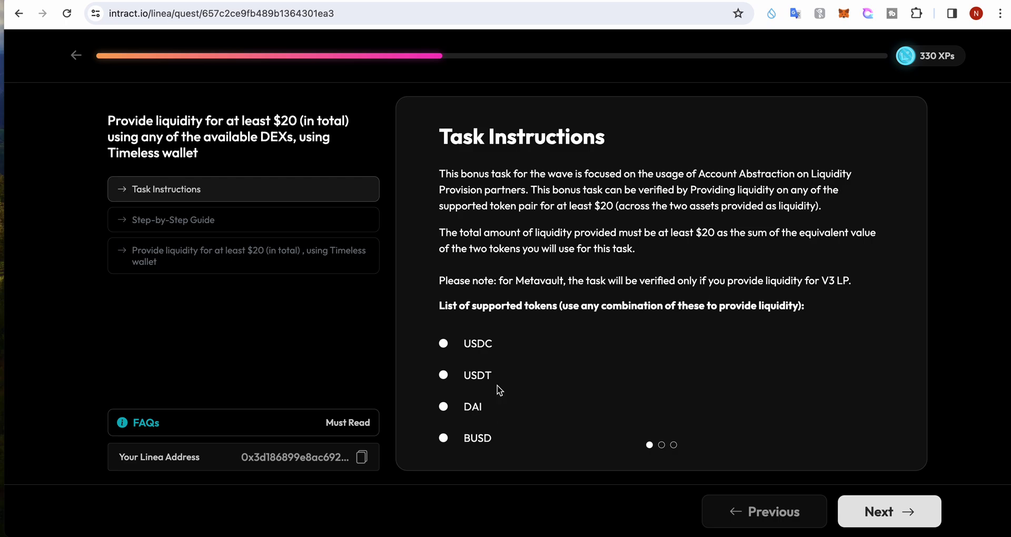
- Examine the liquidity task's instructions and its list of supported tokens
scroll(498, 429, down, 4)
scroll(497, 429, down, 10)
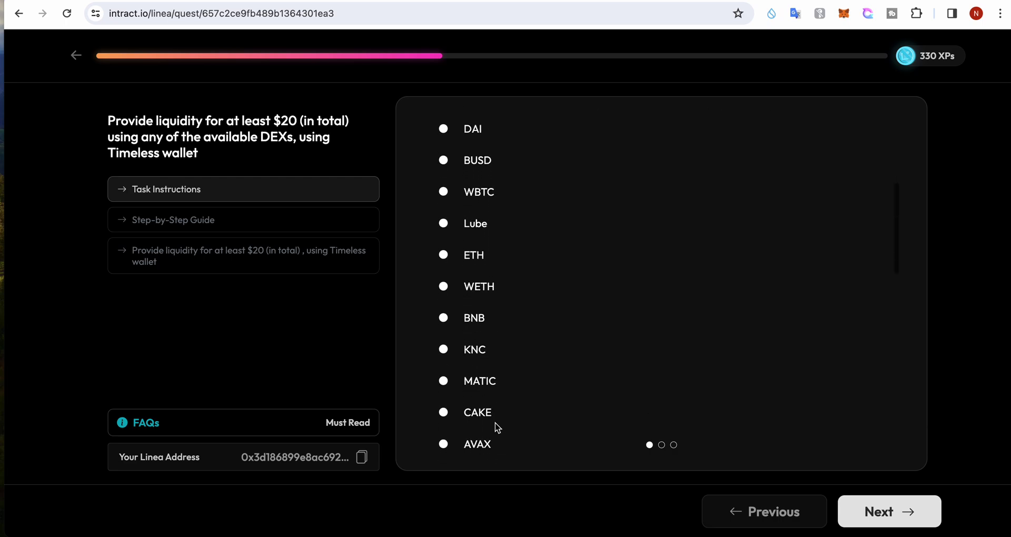
scroll(493, 423, down, 2)
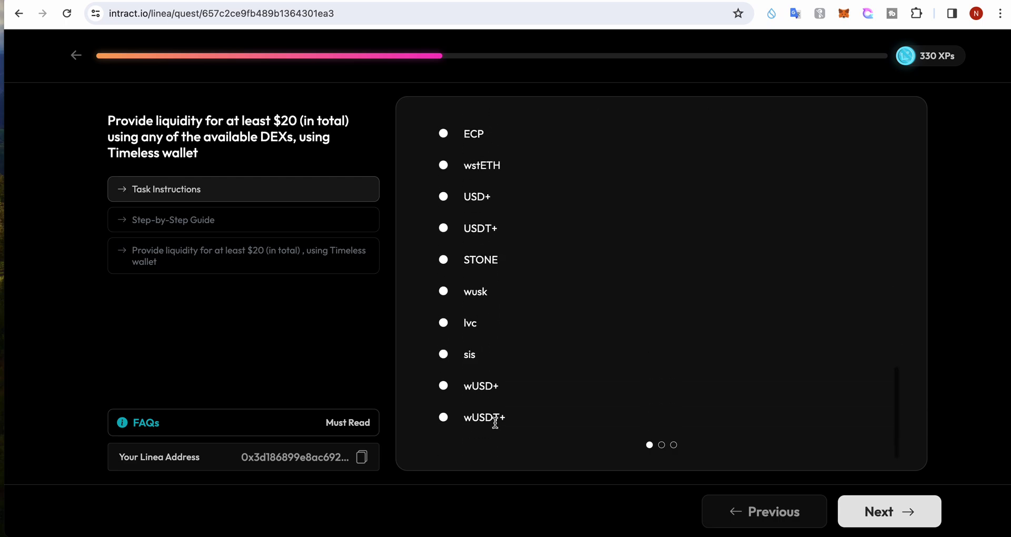
scroll(503, 192, up, 5)
scroll(504, 191, down, 3)
scroll(504, 190, up, 8)
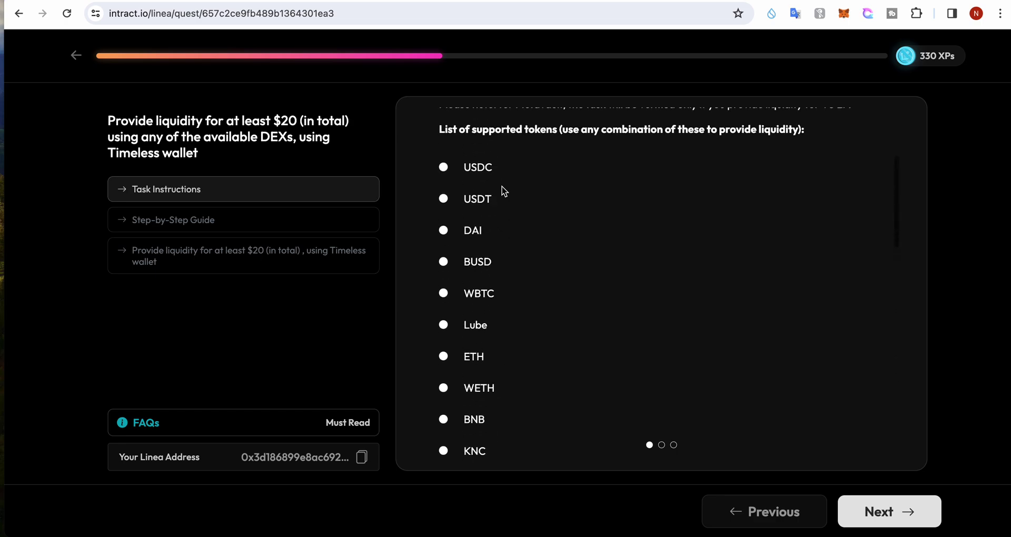
scroll(504, 192, up, 4)
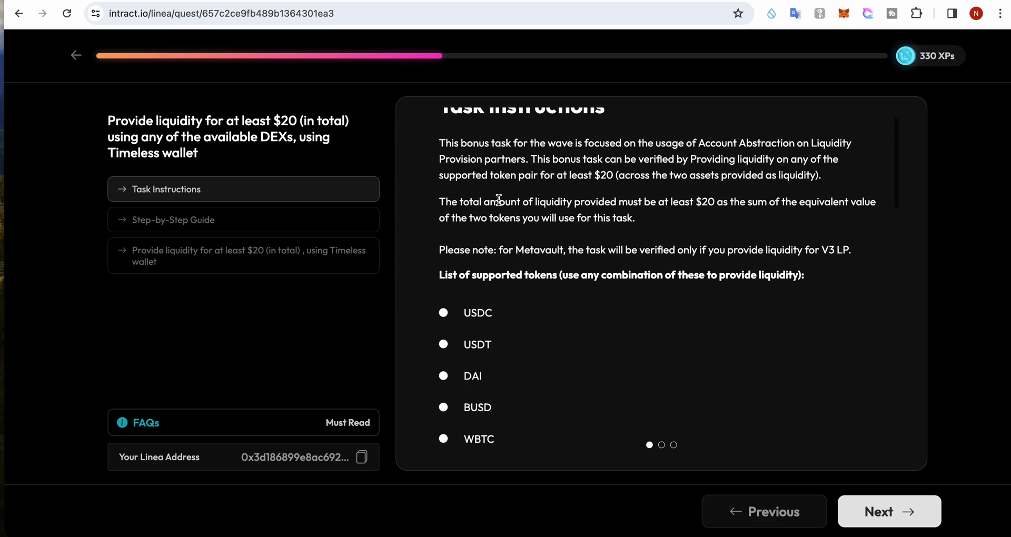
drag(464, 274, 622, 275)
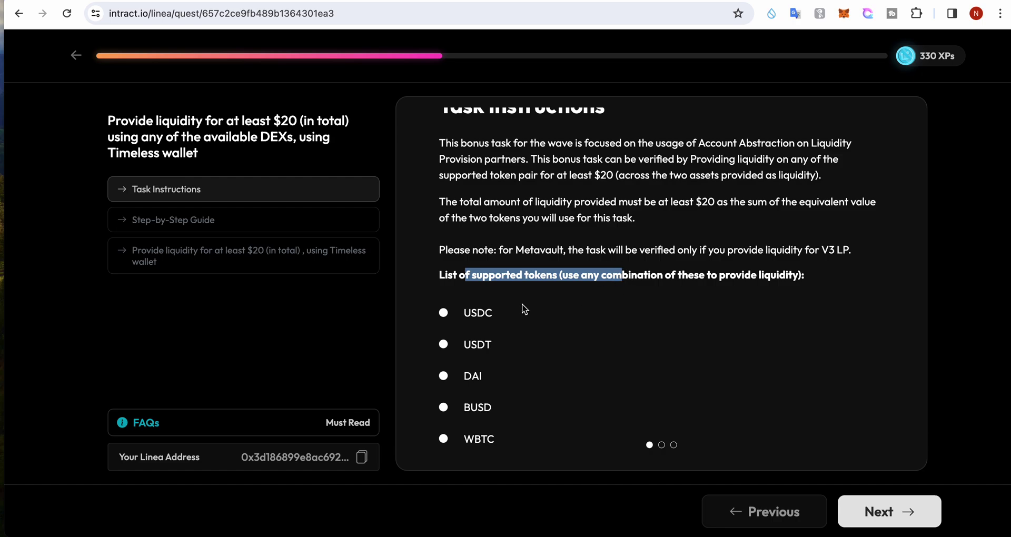
scroll(500, 361, down, 3)
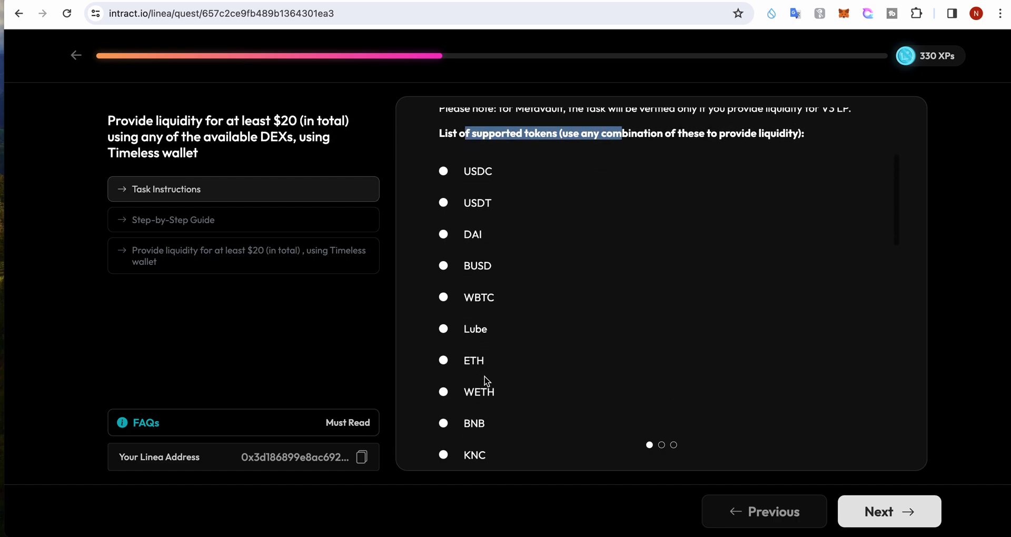
- Review the liquidity task's supported tokens and step-by-step guide, and continue to the choice of partner DEX
scroll(481, 437, down, 6)
scroll(481, 437, up, 3)
double_click(473, 218)
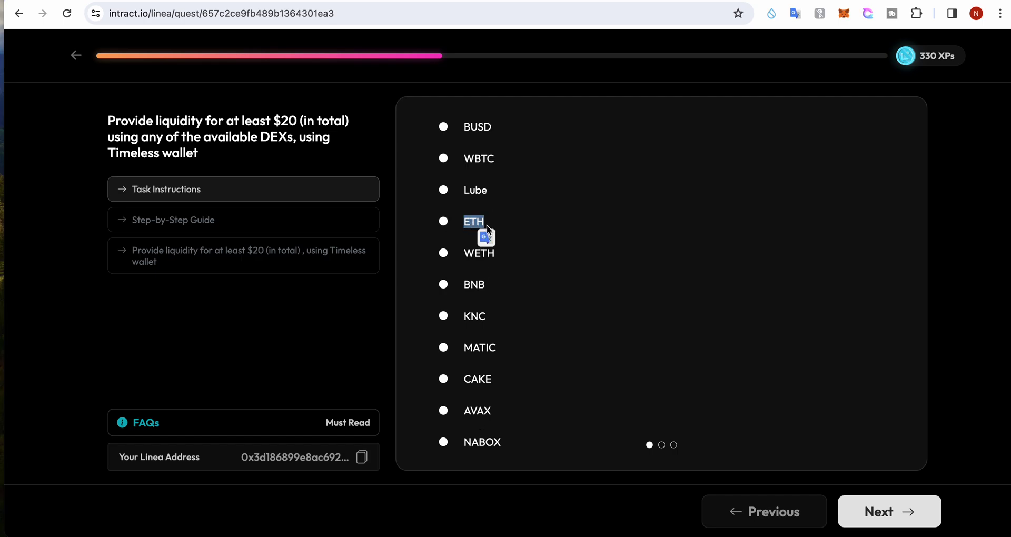
scroll(487, 232, up, 5)
click(908, 519)
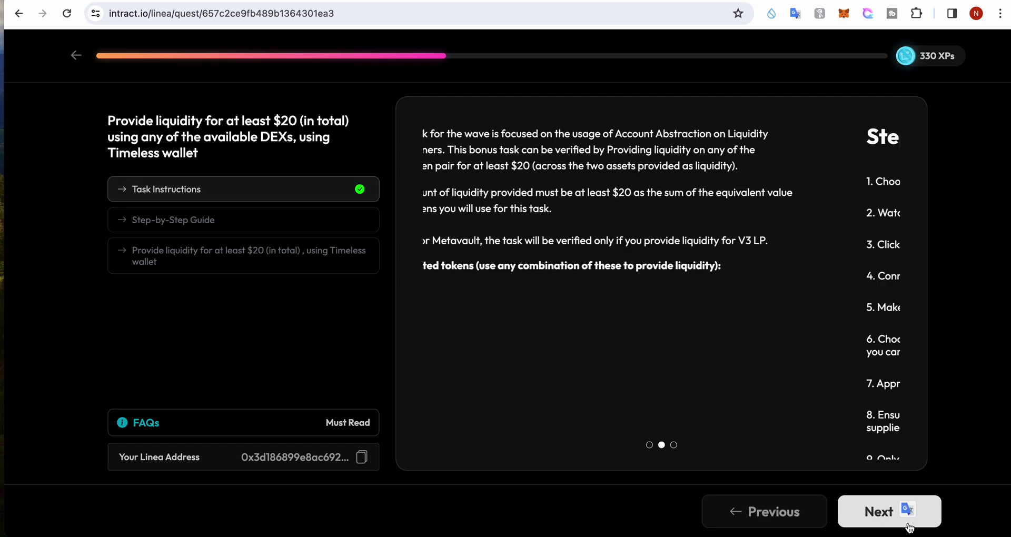
scroll(620, 229, down, 1)
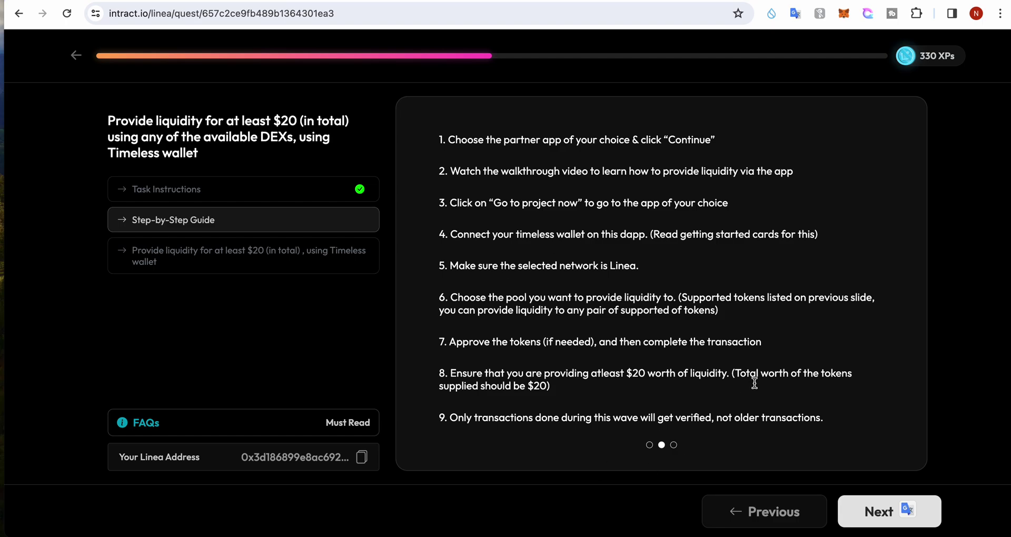
click(893, 507)
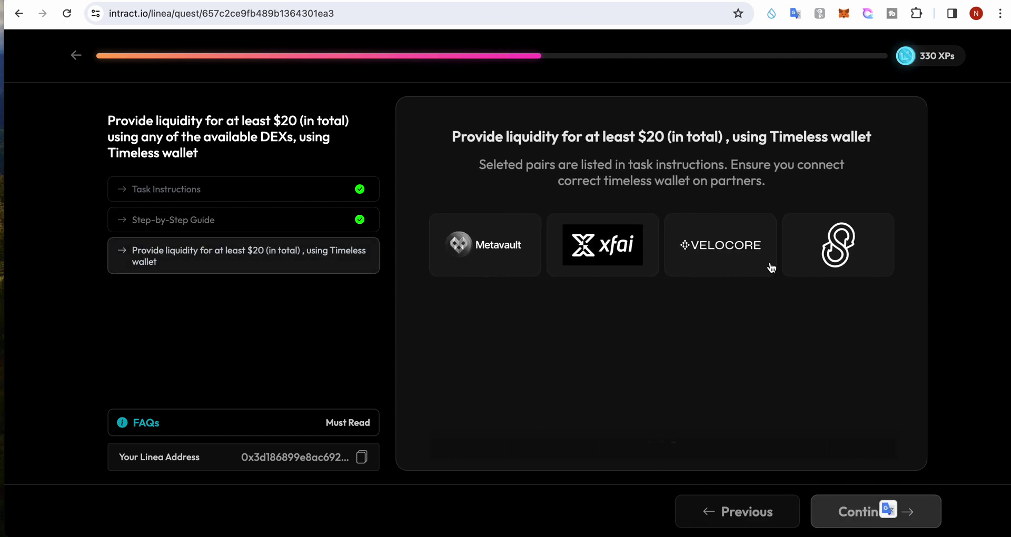
- Choose SyncSwap as the partner for the liquidity task and open its pools page
click(840, 235)
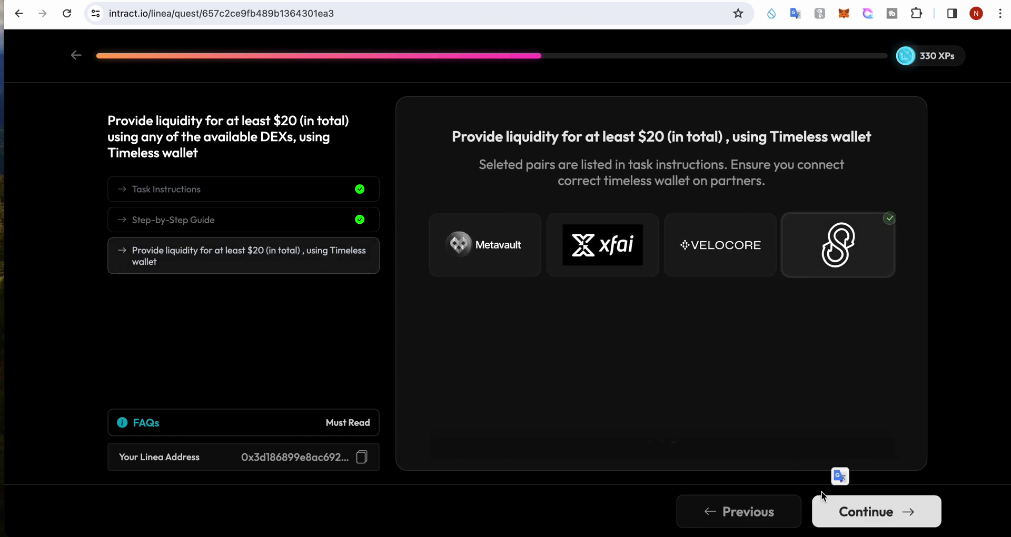
click(861, 520)
click(669, 425)
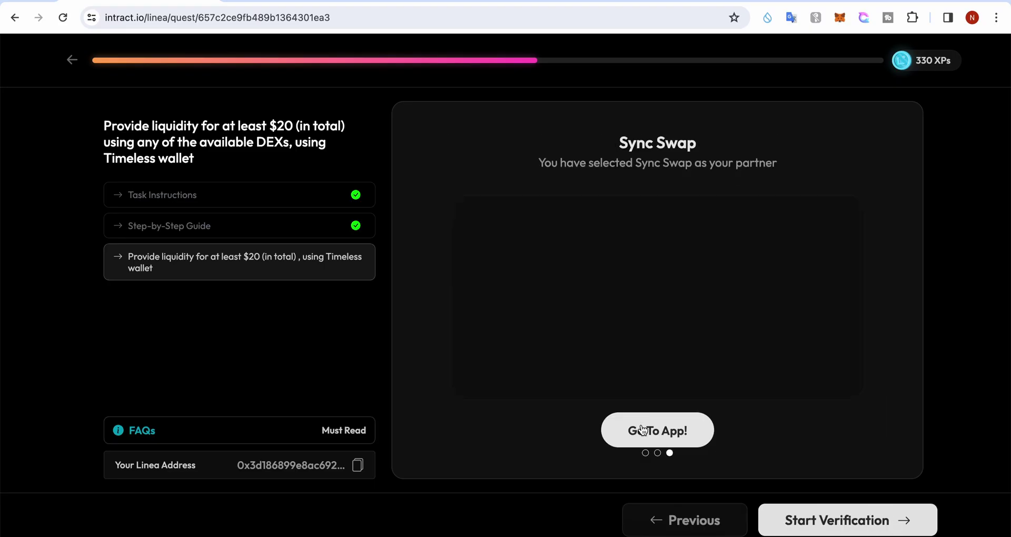
click(647, 425)
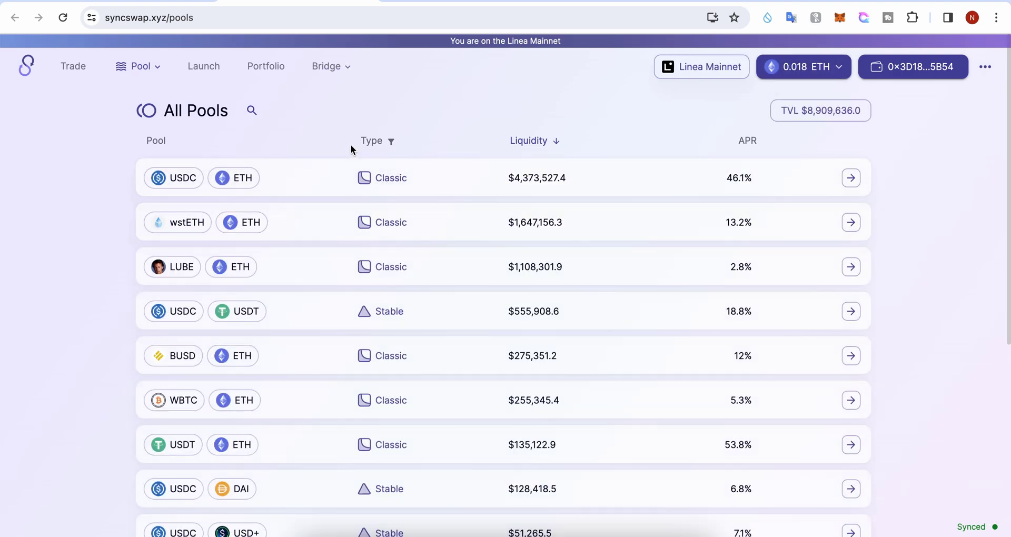
- Prepare a deposit of 12 USDC in the USDC/ETH Classic pool, adding the ETH in balanced proportion
click(851, 178)
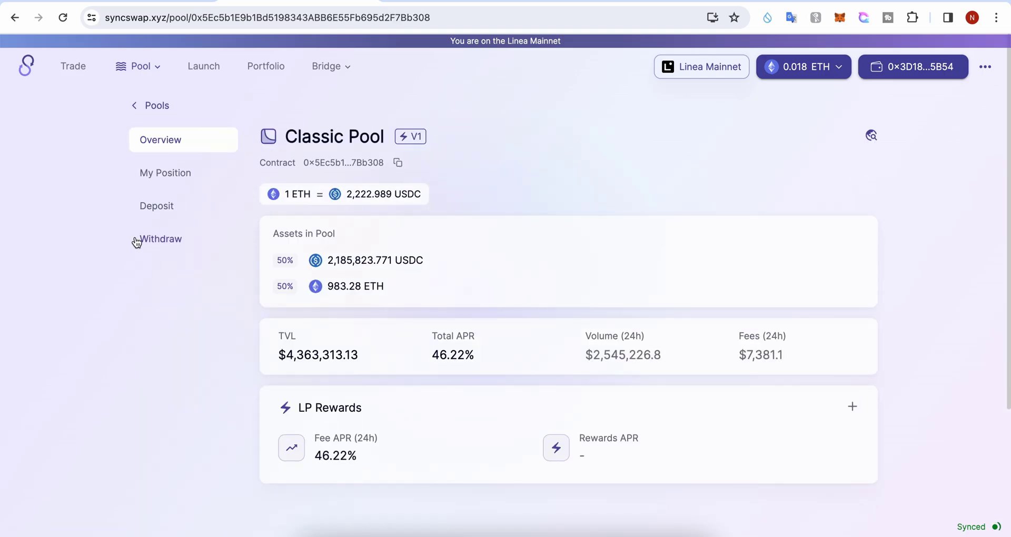
click(158, 208)
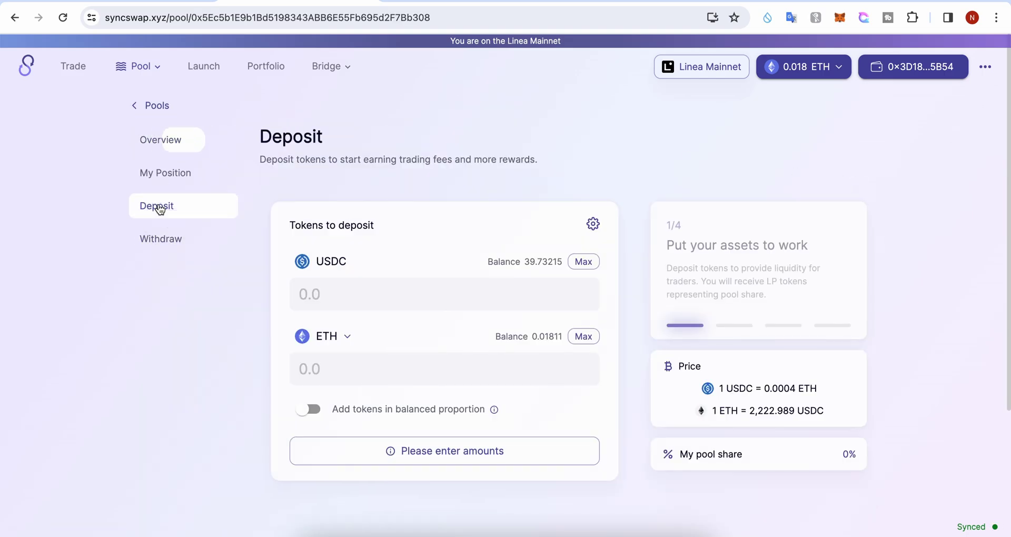
click(345, 289)
text(12)
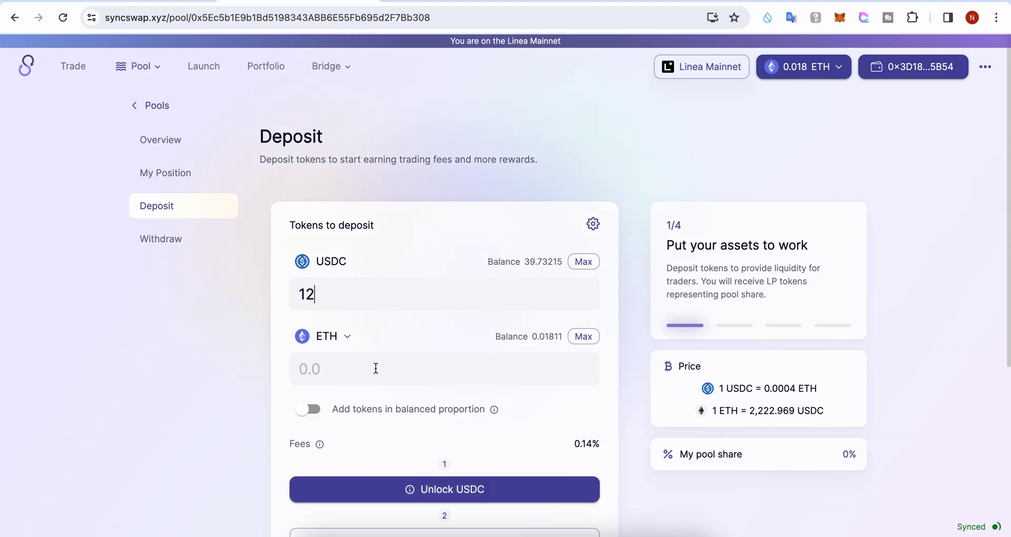
click(336, 370)
click(311, 410)
scroll(397, 411, down, 2)
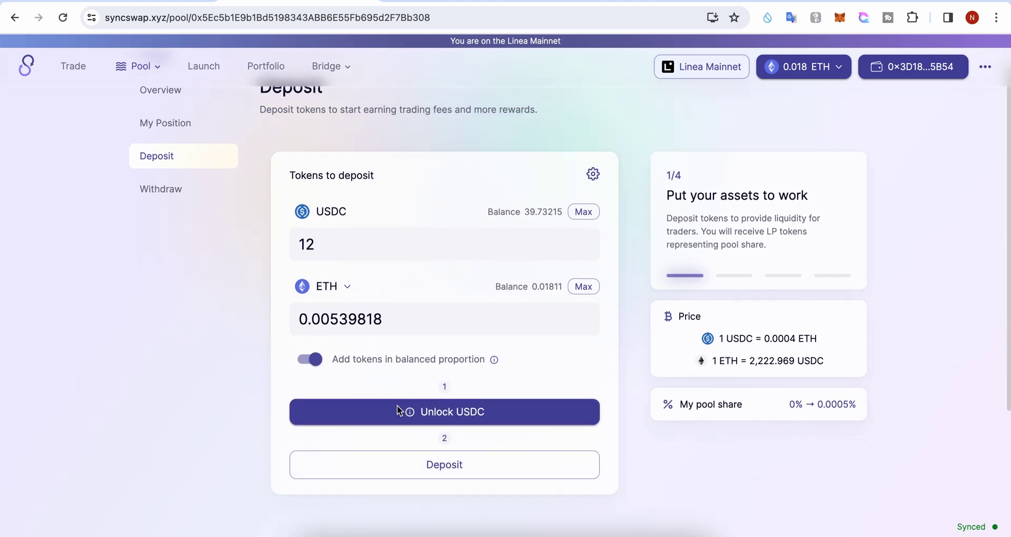
- Unlock USDC, submit the deposit of USDC and ETH to the Classic pool, and approve the transaction in the mobile wallet
click(425, 405)
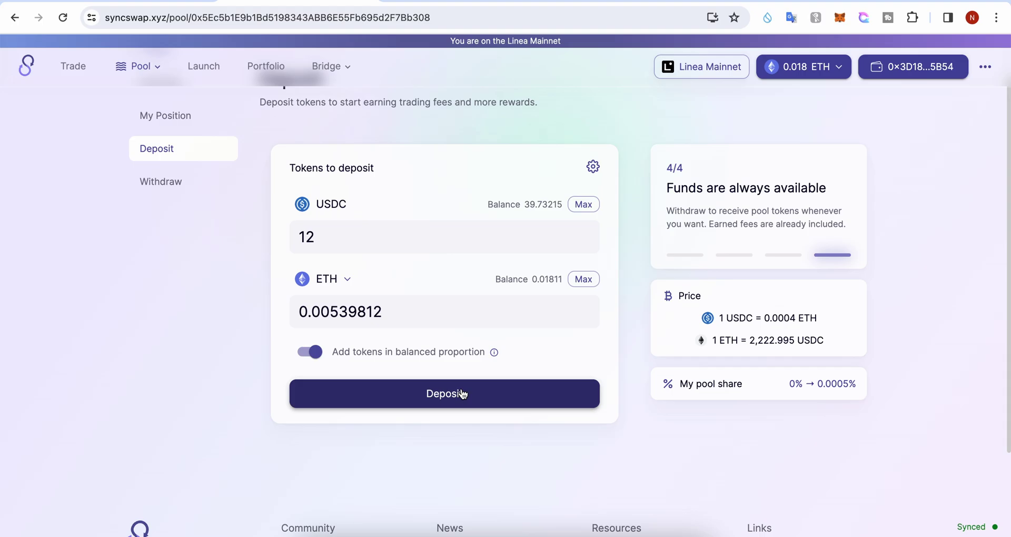
click(462, 394)
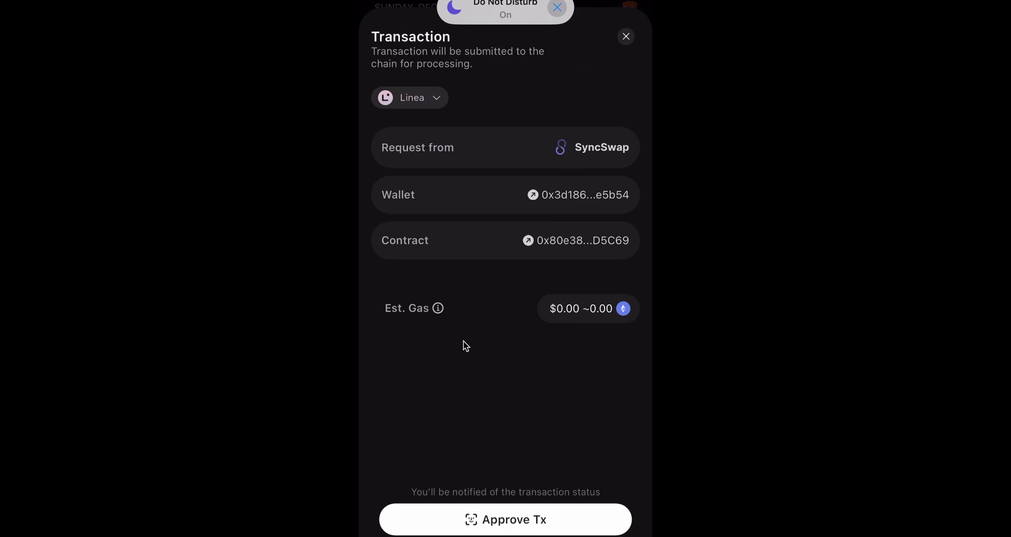
click(505, 520)
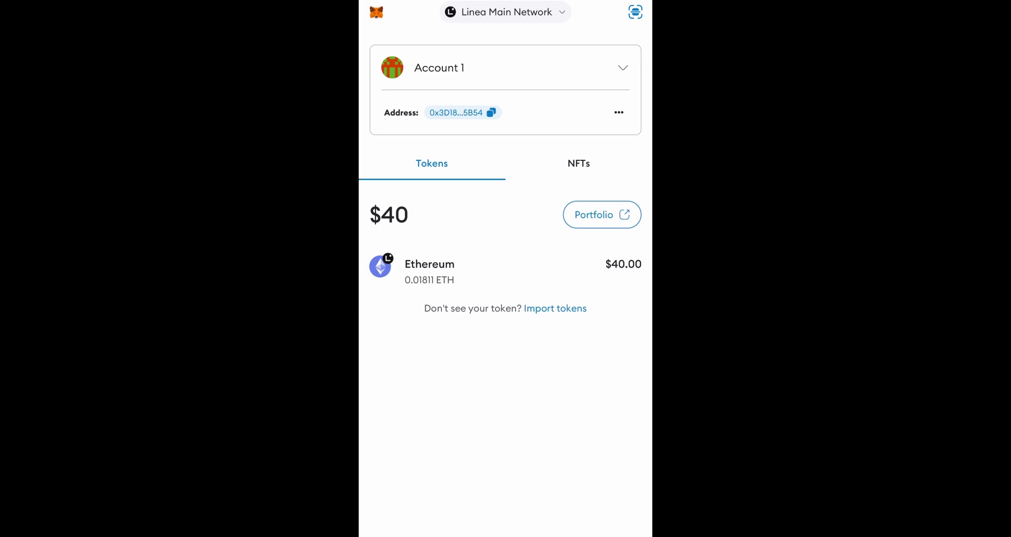
scroll(506, 264, up, 5)
scroll(506, 368, down, 3)
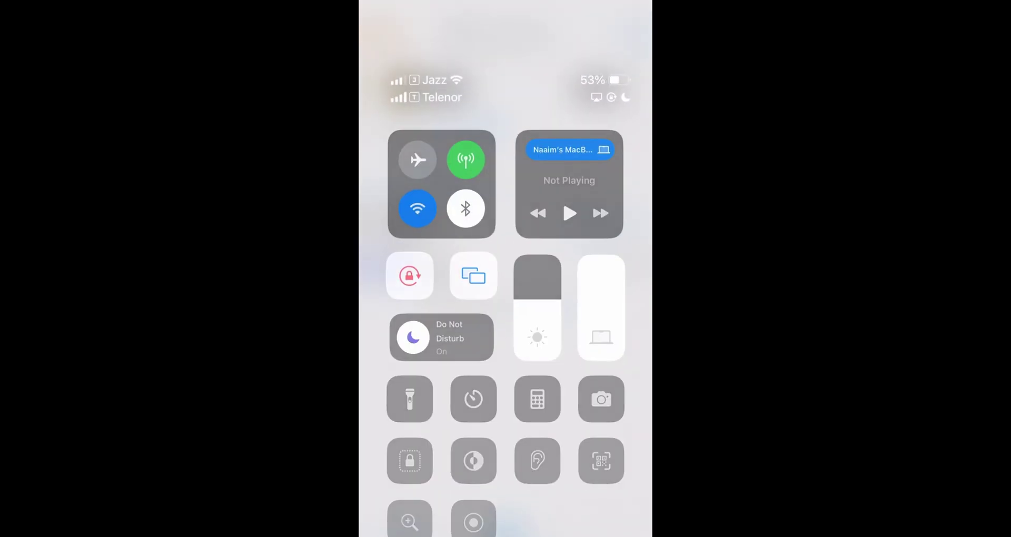
click(481, 254)
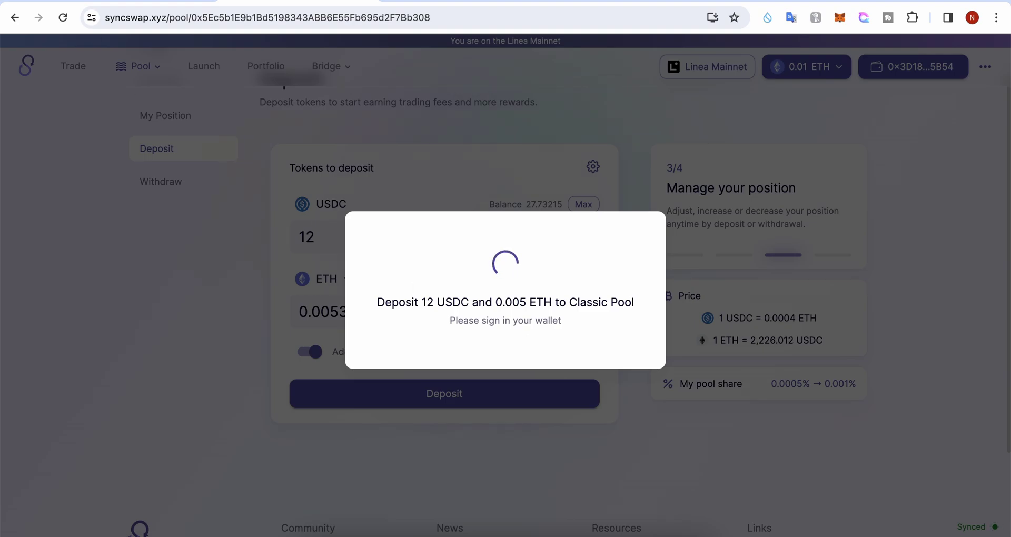
- Reload the SyncSwap pool page and check the wallet's position in the USDC/ETH pool
click(69, 19)
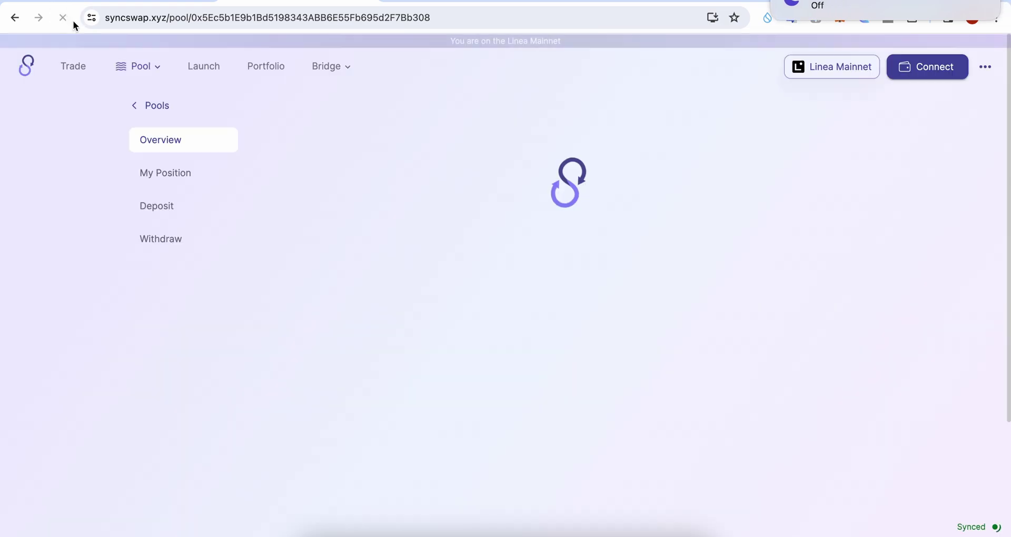
click(138, 66)
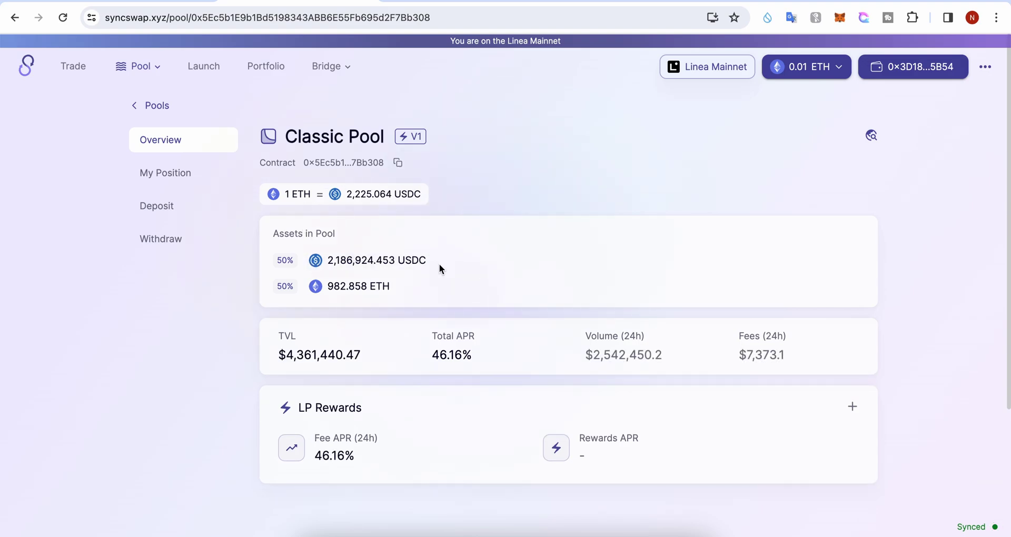
click(183, 179)
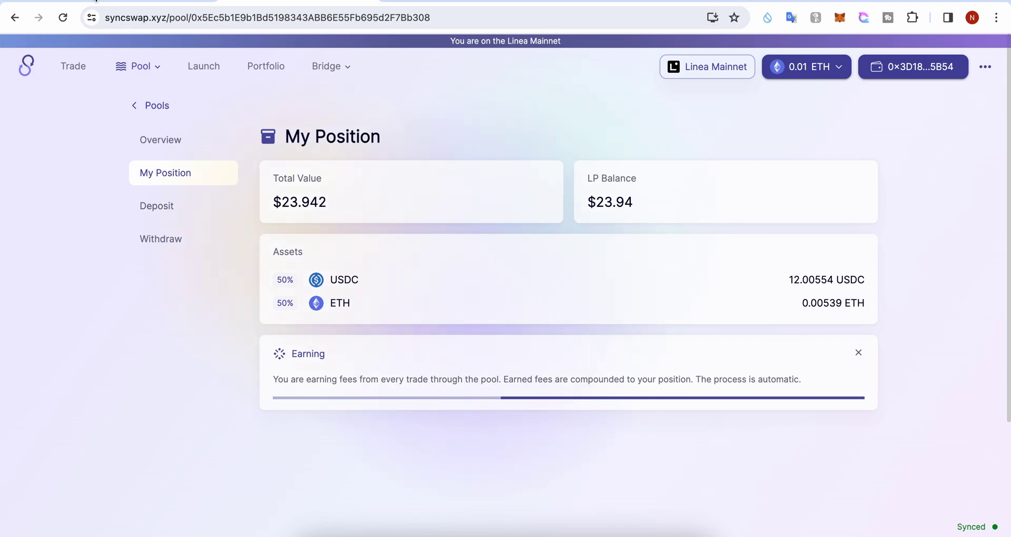
- Return to Intract, start verification of the liquidity task, accept the listed requirements and dismiss the closing notice
click(99, 2)
click(884, 526)
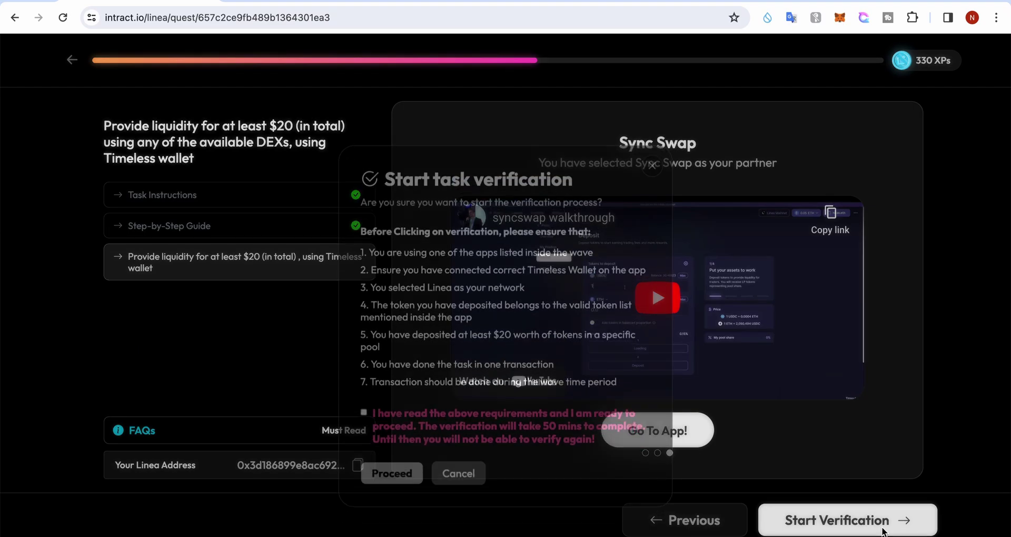
click(386, 386)
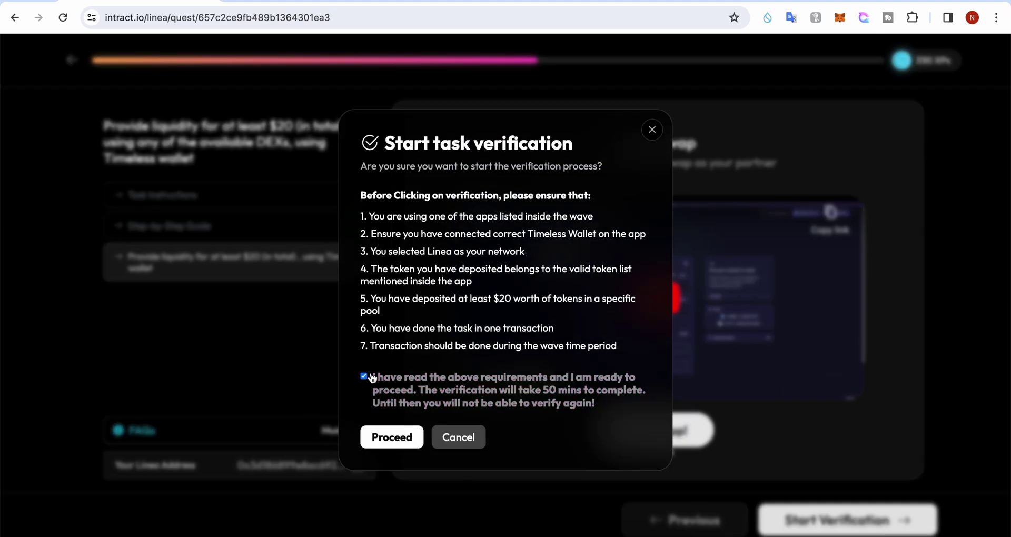
click(395, 440)
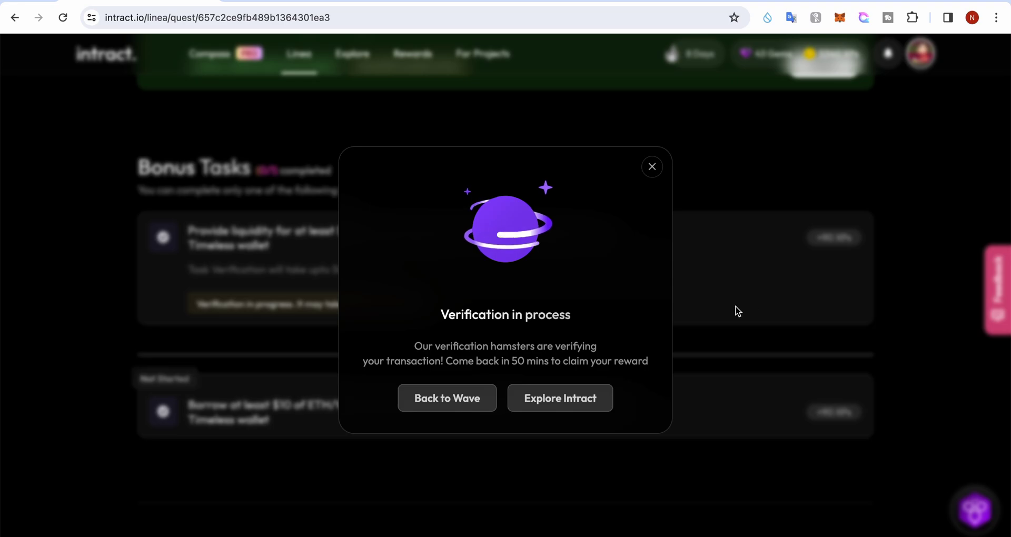
click(651, 170)
- Claim the 150 XP reward for the core swap task, close the reward display and look over the task list
scroll(639, 172, up, 5)
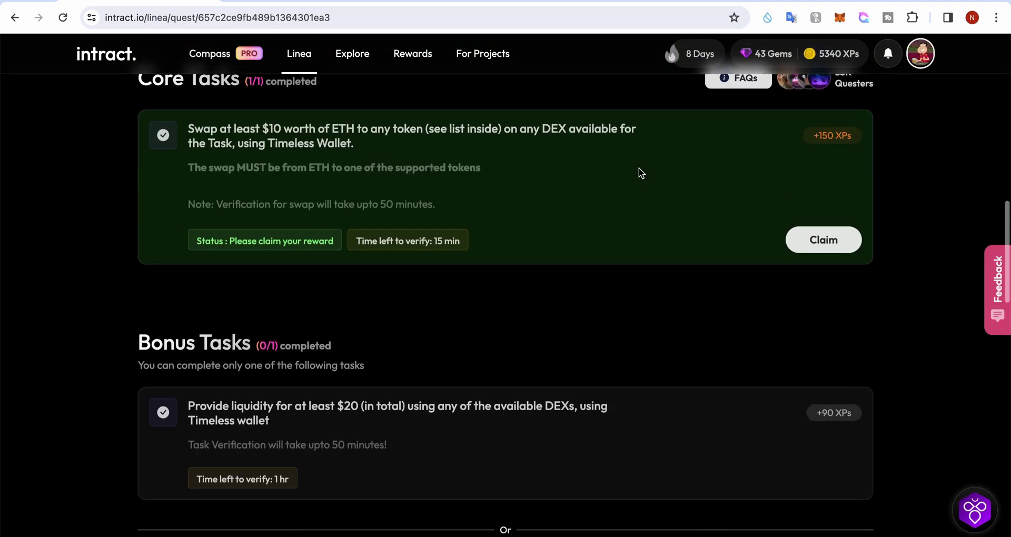
scroll(648, 227, up, 2)
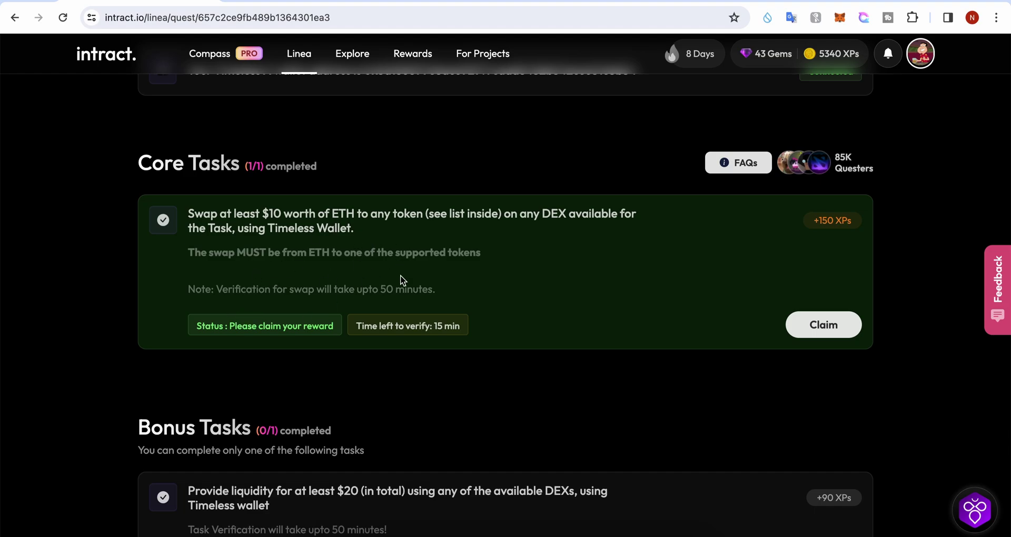
click(846, 329)
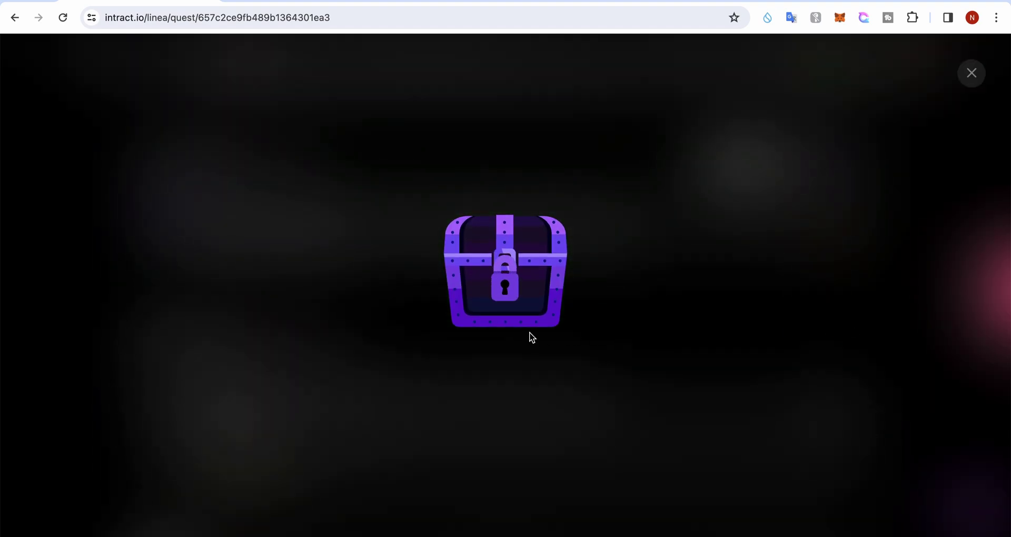
click(653, 289)
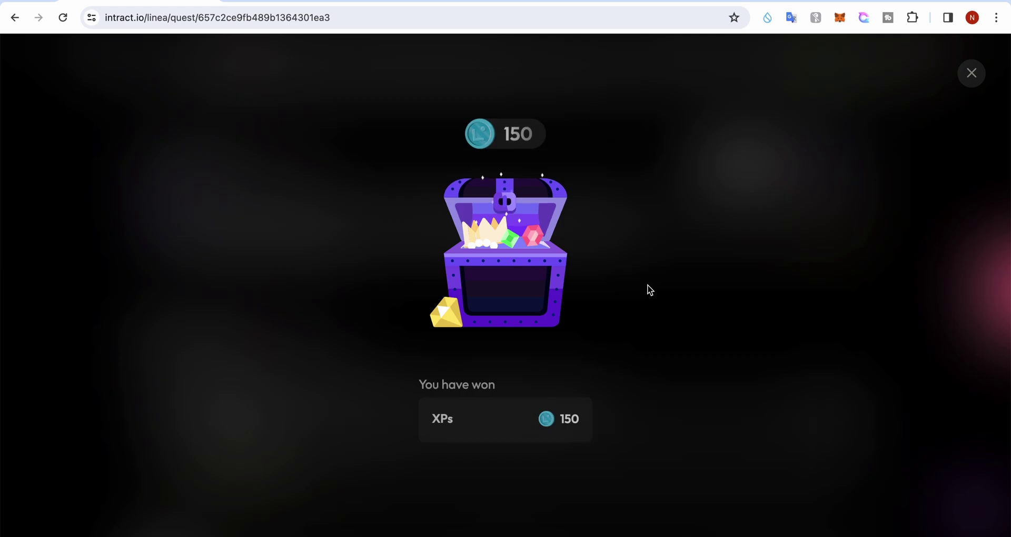
click(971, 74)
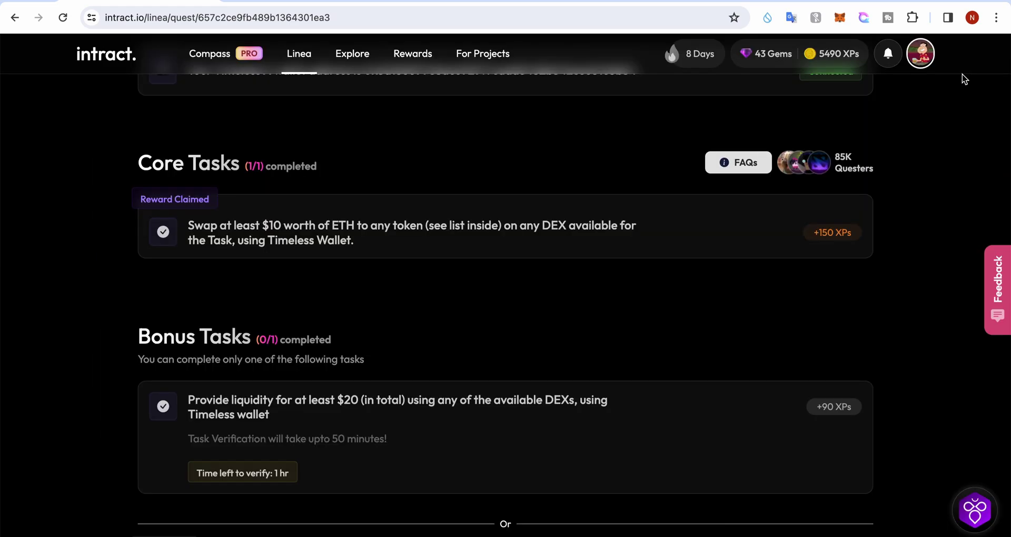
scroll(592, 346, down, 3)
scroll(621, 300, up, 15)
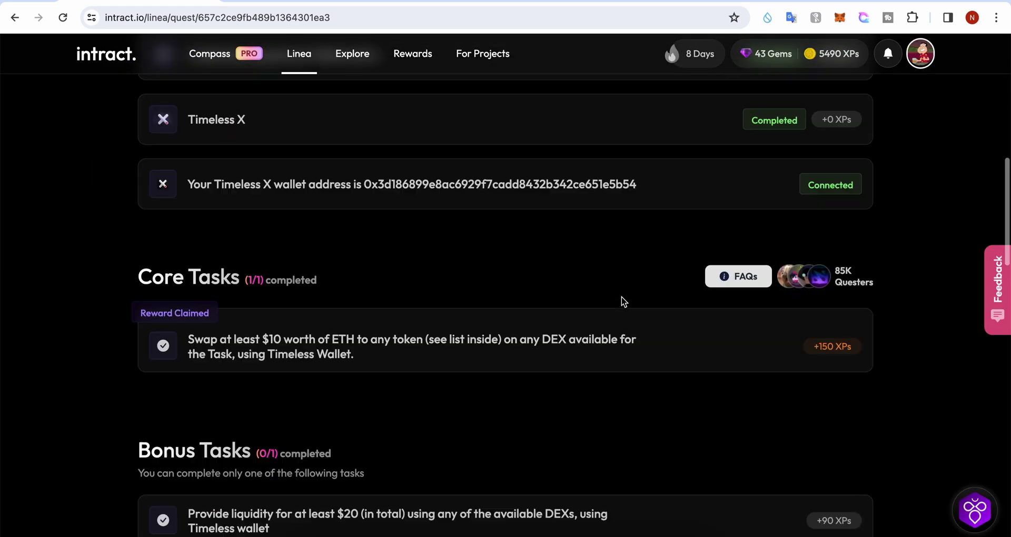